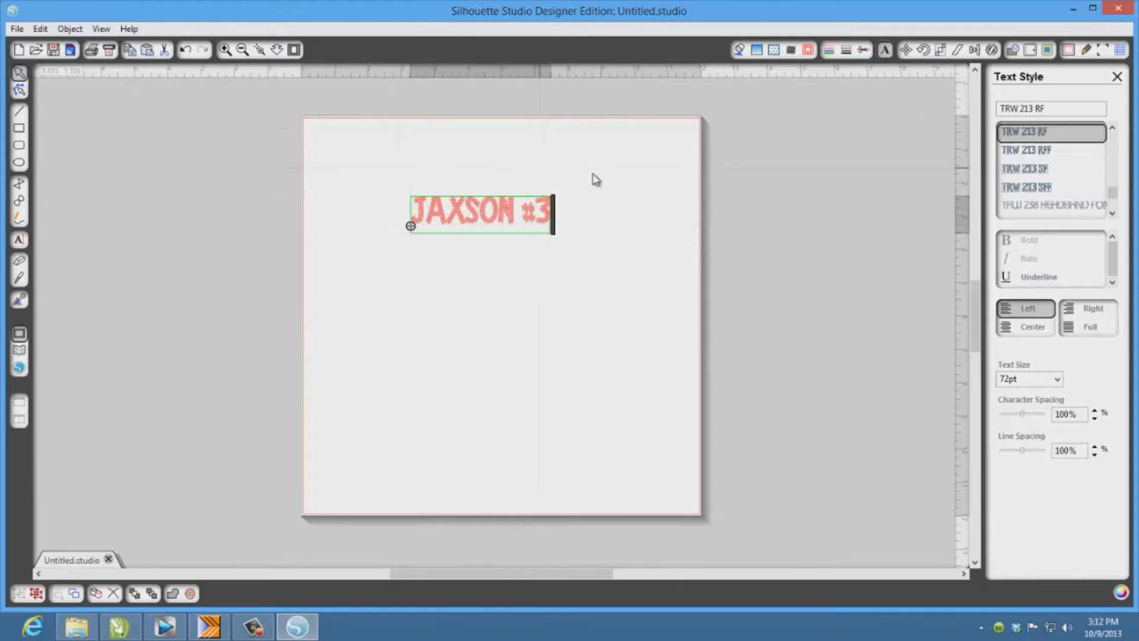
Apply the TRW 238 Headband Font RFF to the name-and-number text
click(377, 155)
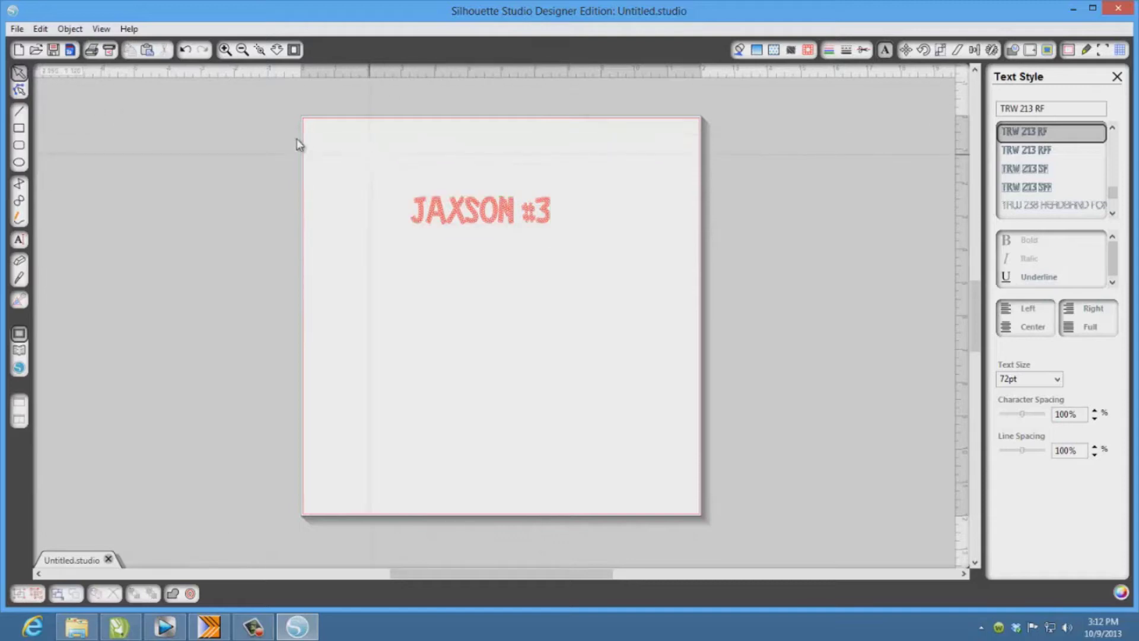
click(445, 219)
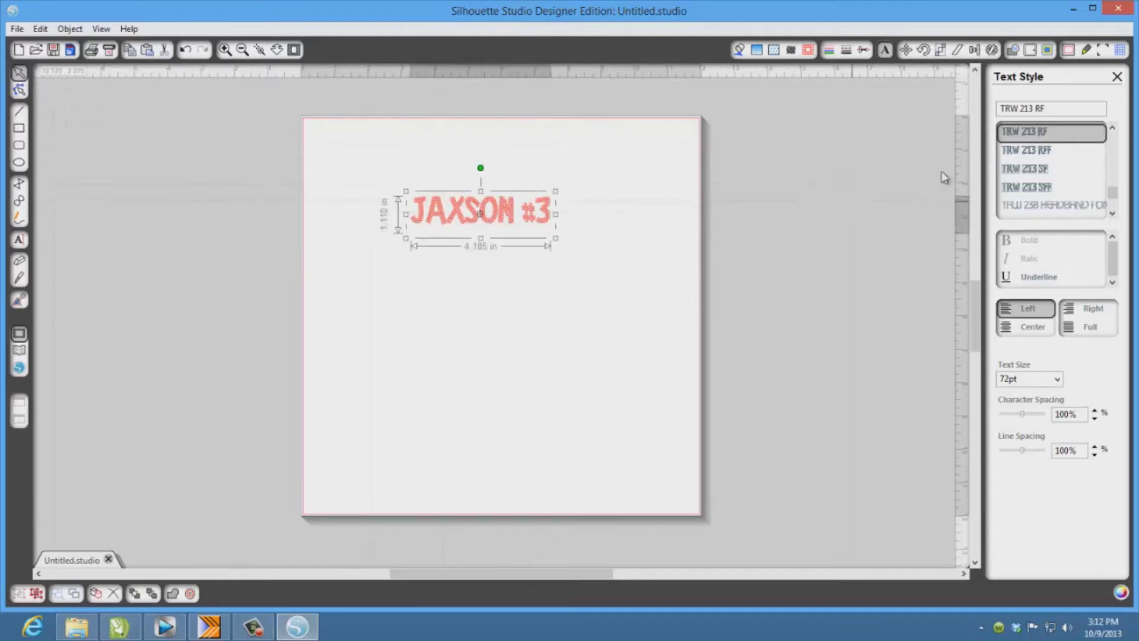
drag(1055, 108, 1030, 109)
text(3)
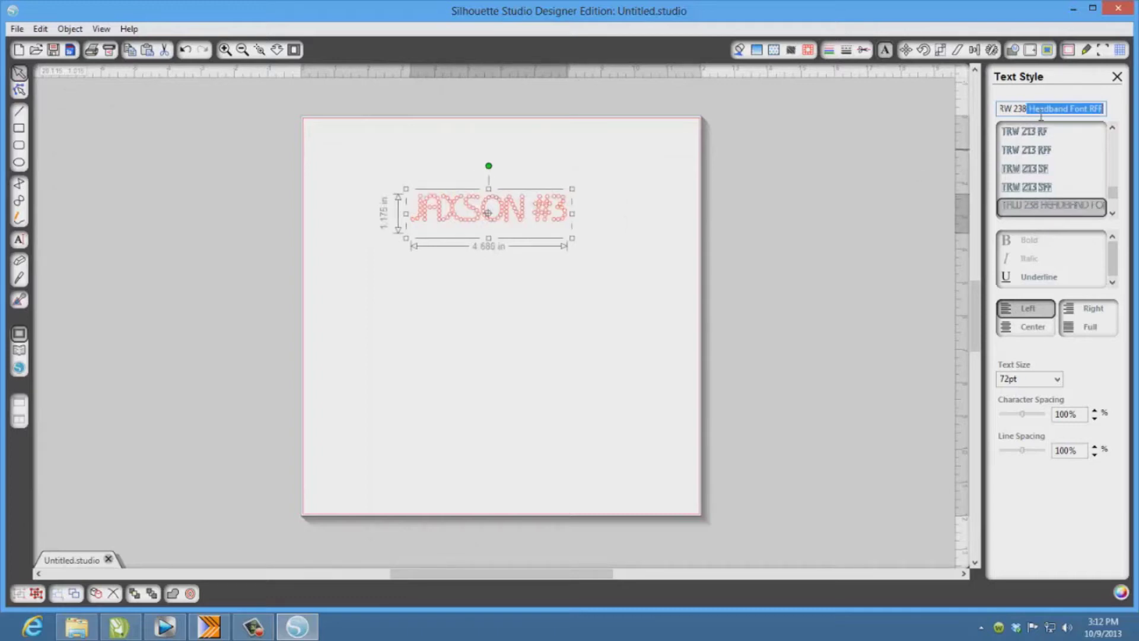
click(1113, 213)
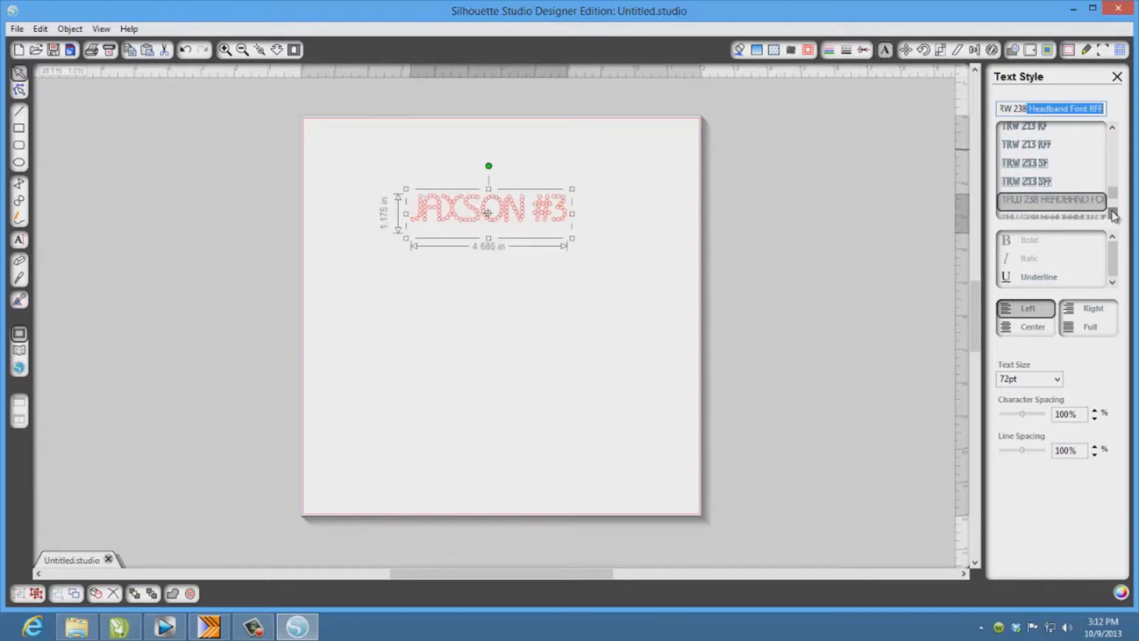
click(1112, 213)
click(1060, 199)
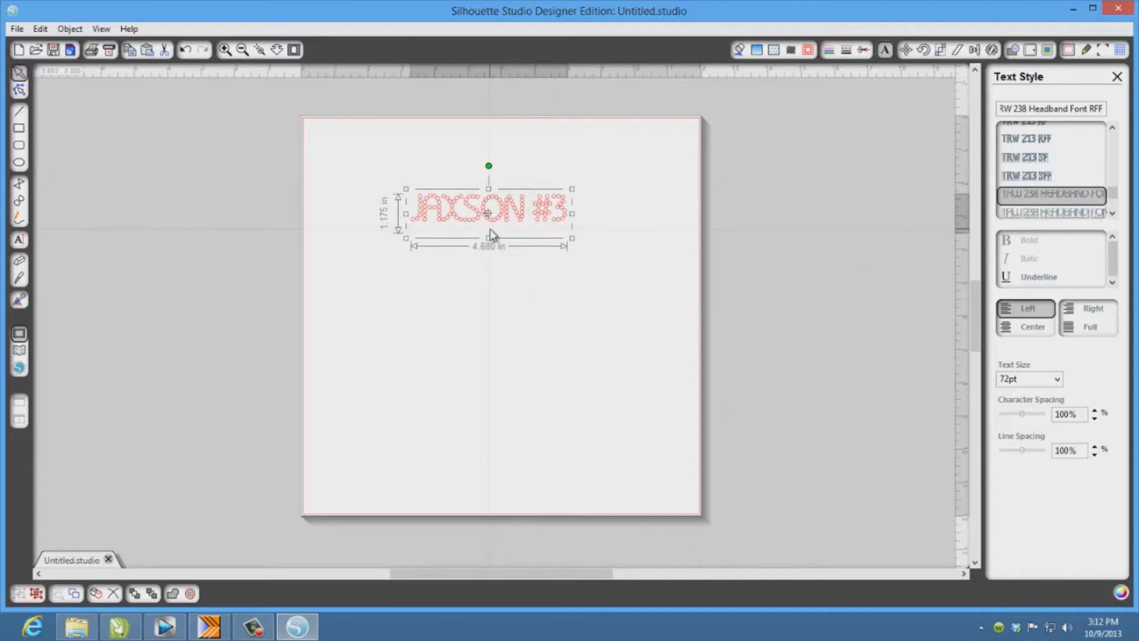
Set the text size of the rhinestone lettering to 86 pt
double_click(1032, 379)
text(86)
key(Return)
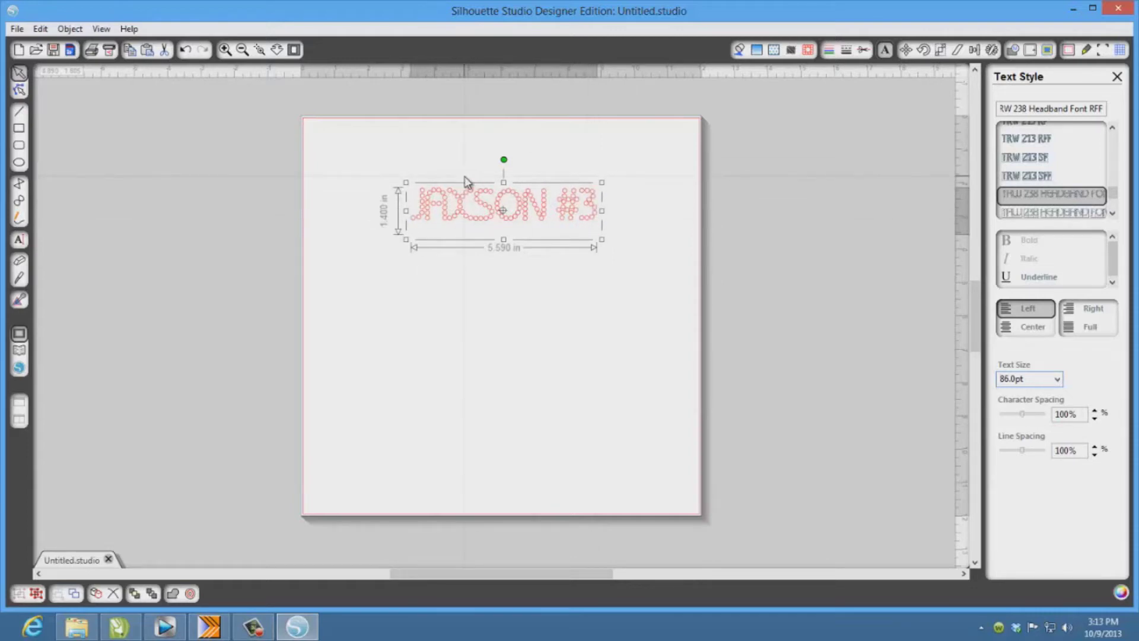
Change the font of all characters in the text to TRW 238 Headband Font SF
double_click(568, 212)
drag(596, 211, 400, 200)
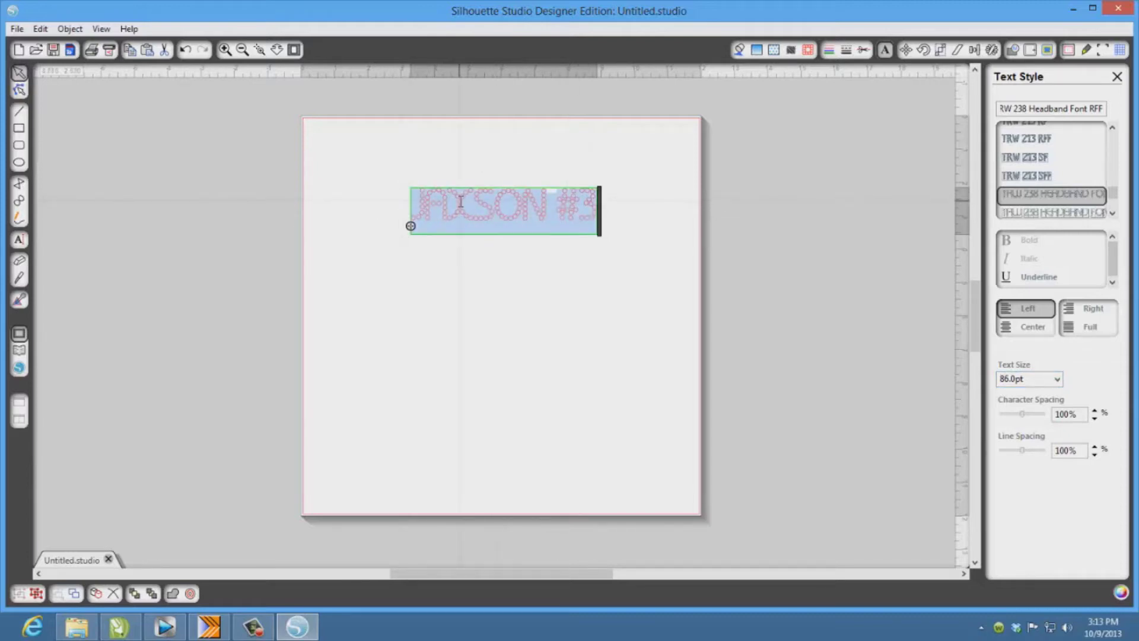
click(1035, 213)
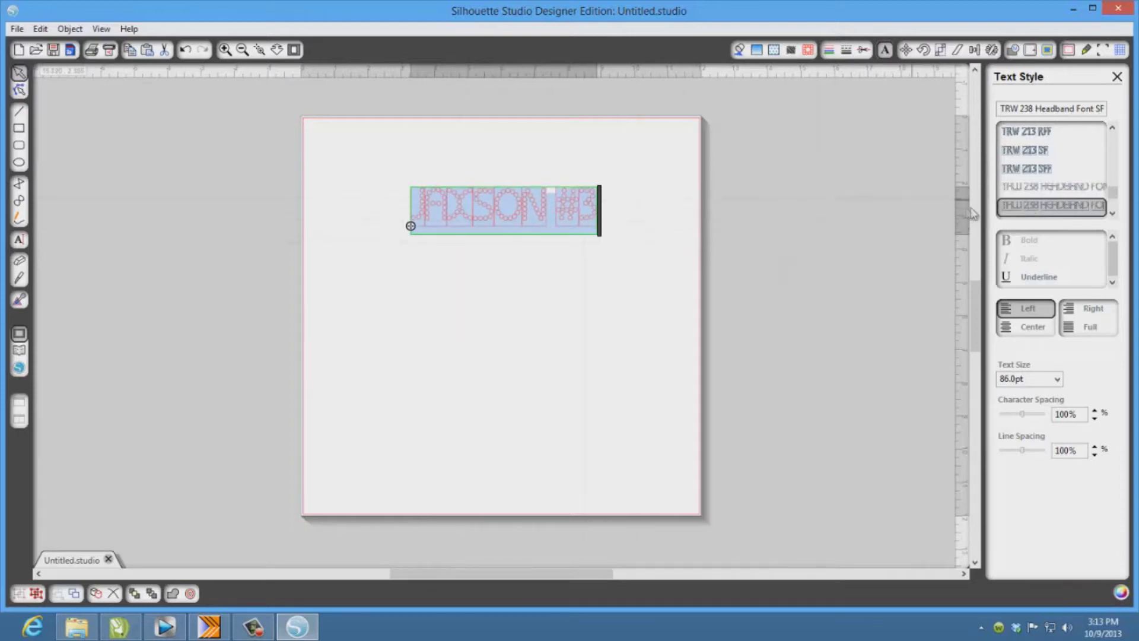
Replace the whole text with the letters A to O and move it to the page's upper-left corner
click(592, 208)
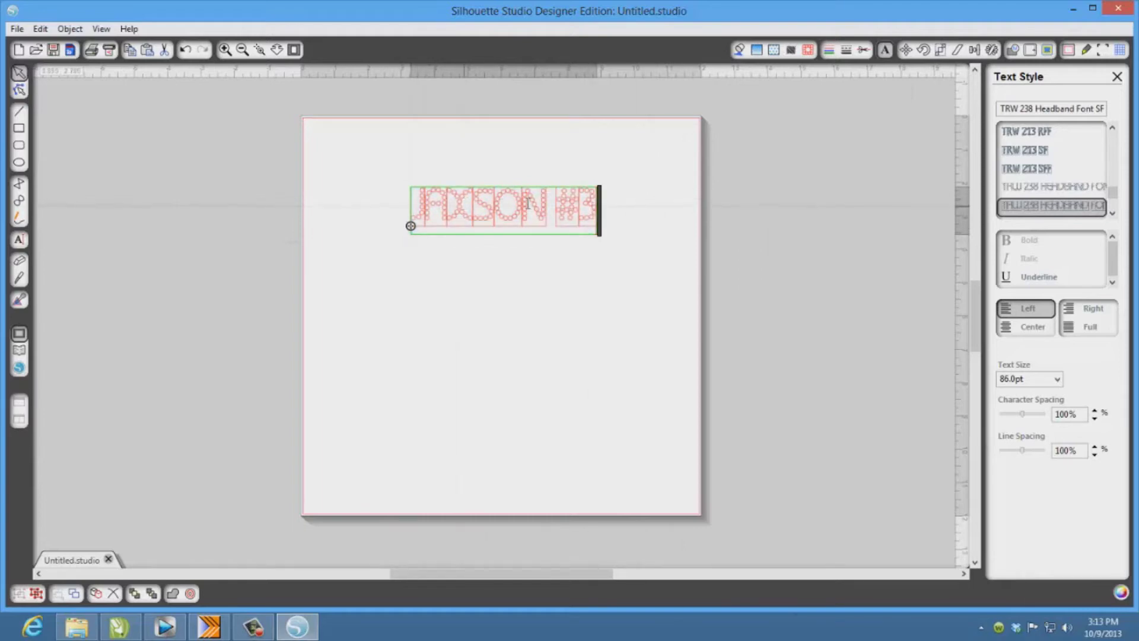
drag(596, 207, 395, 202)
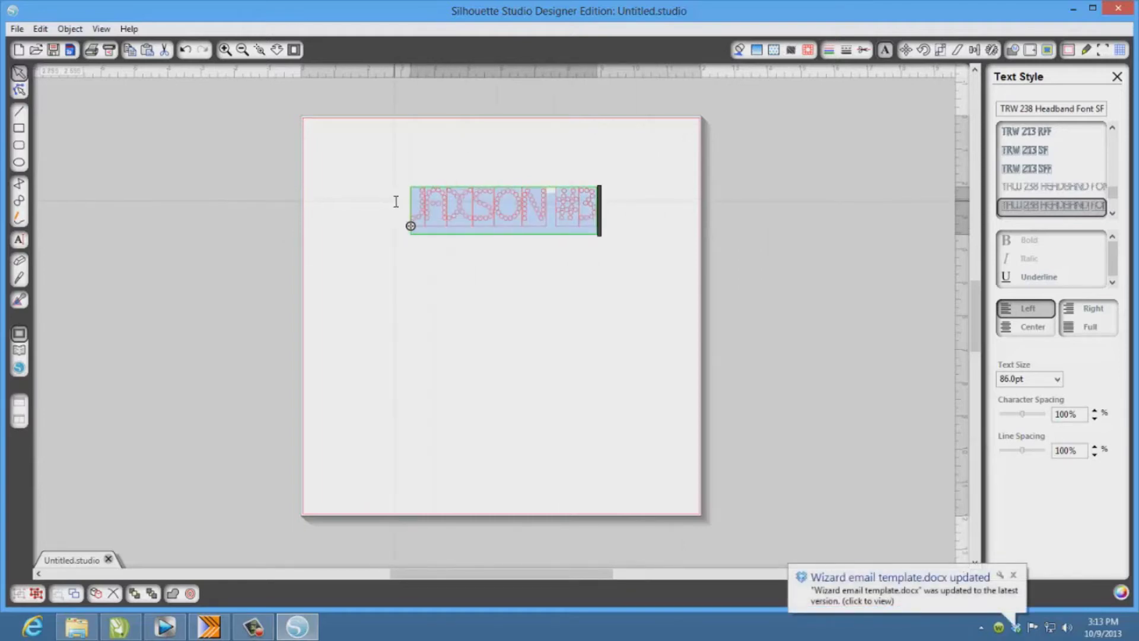
key(BackSpace)
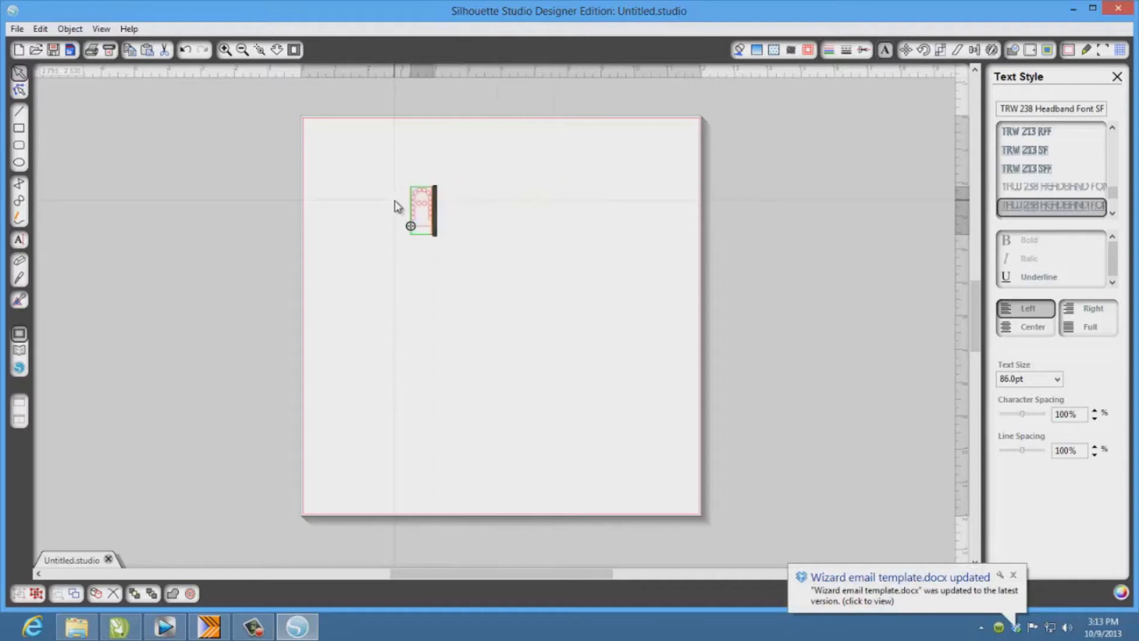
text(AB)
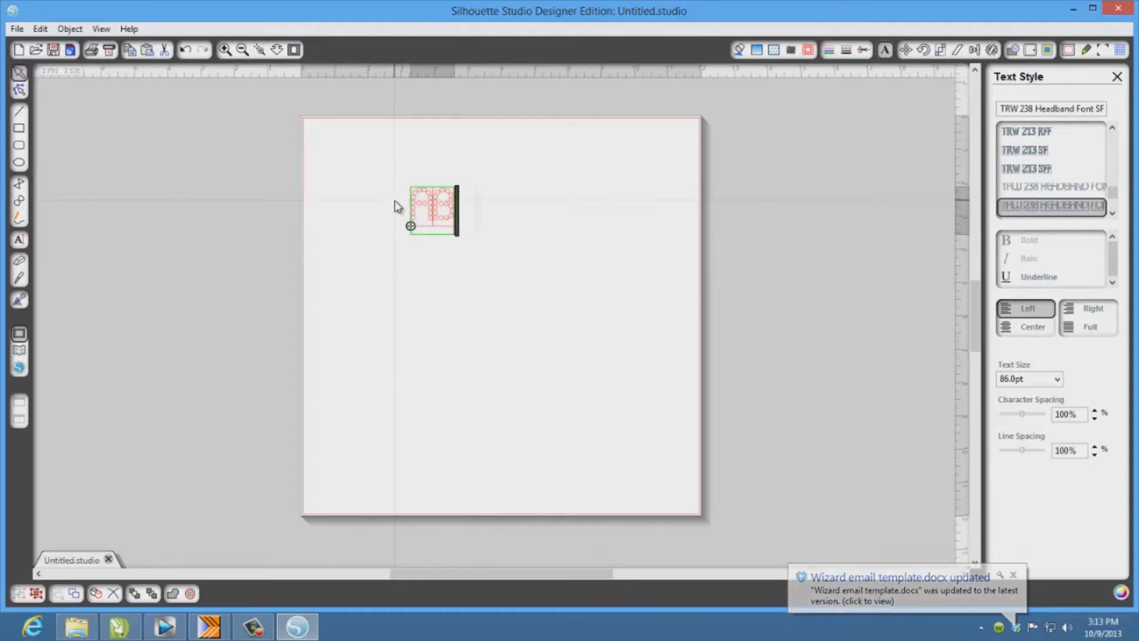
text(CDEFG)
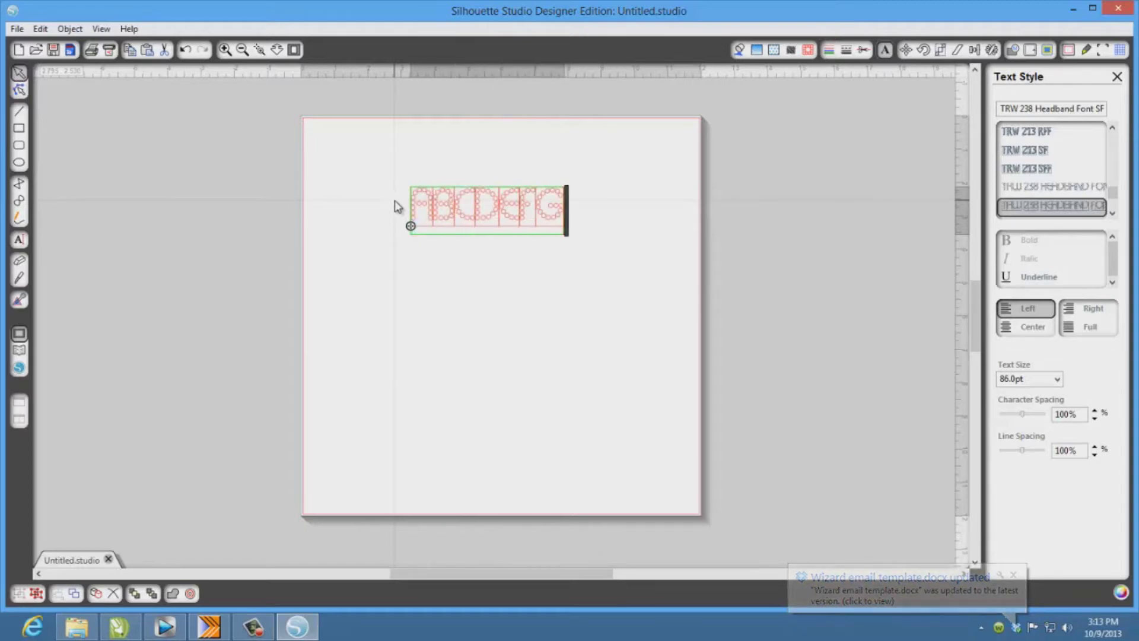
text(HIJK)
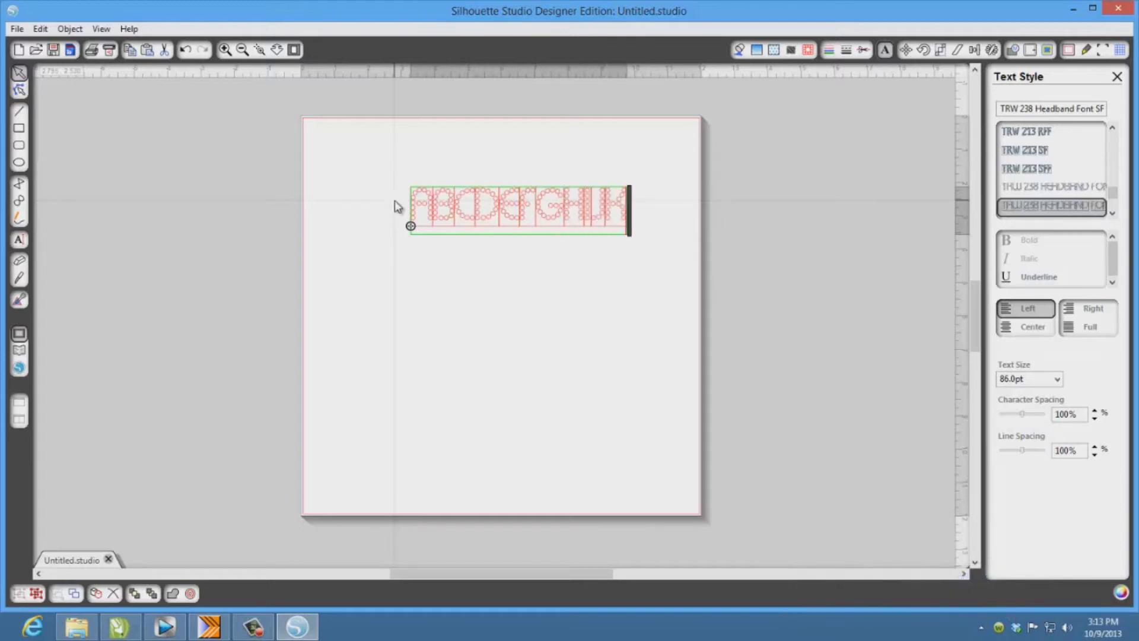
text(LMNOP)
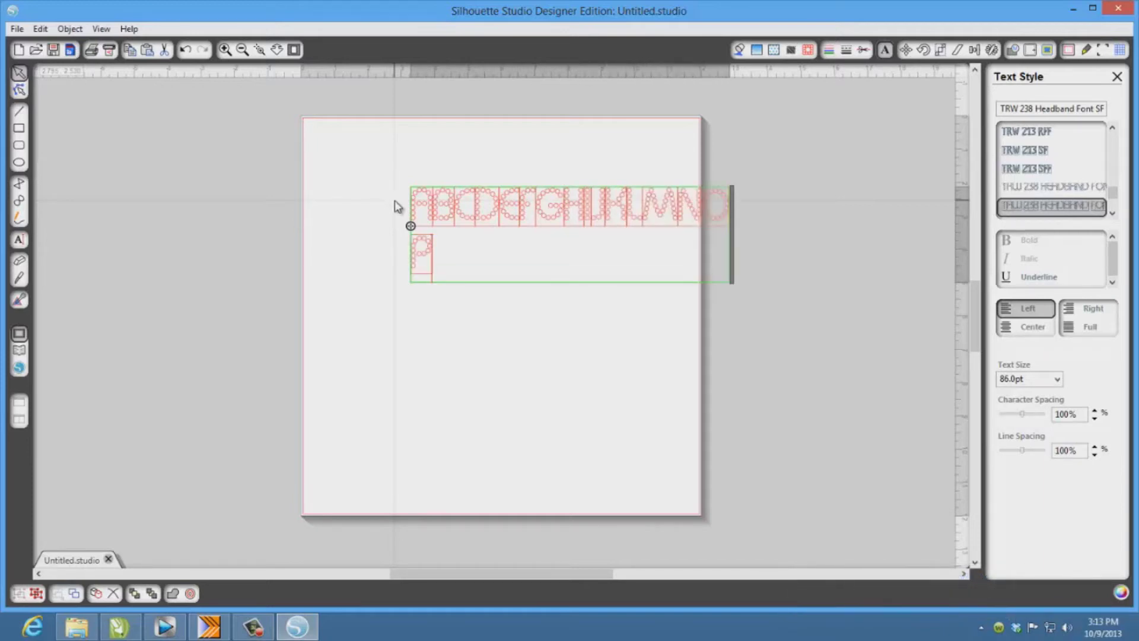
key(BackSpace)
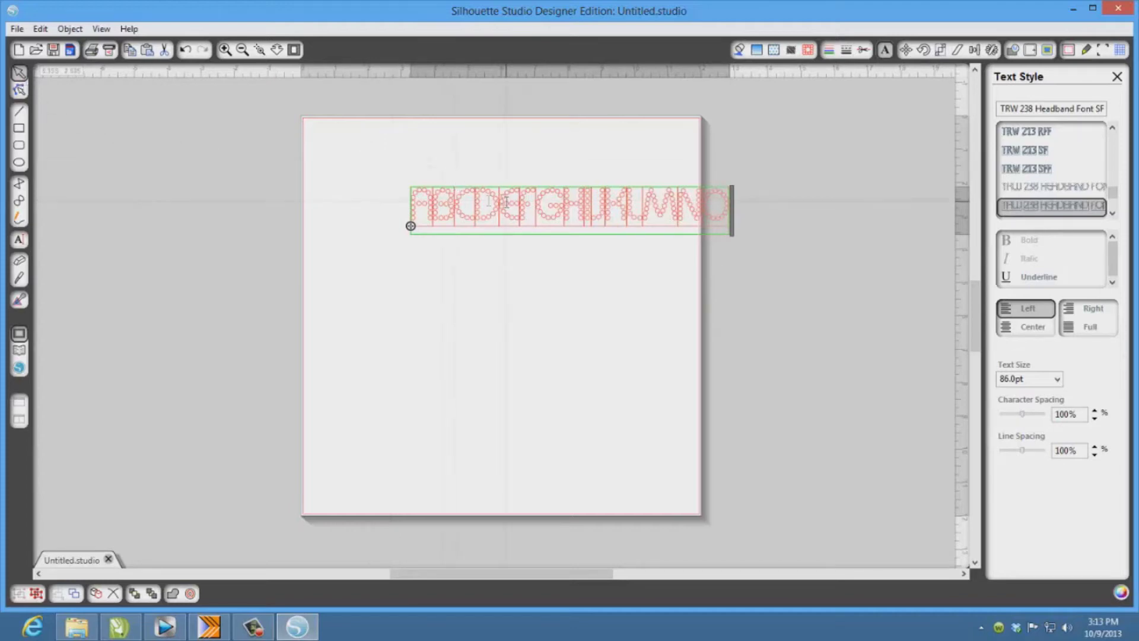
click(344, 169)
drag(455, 214, 356, 150)
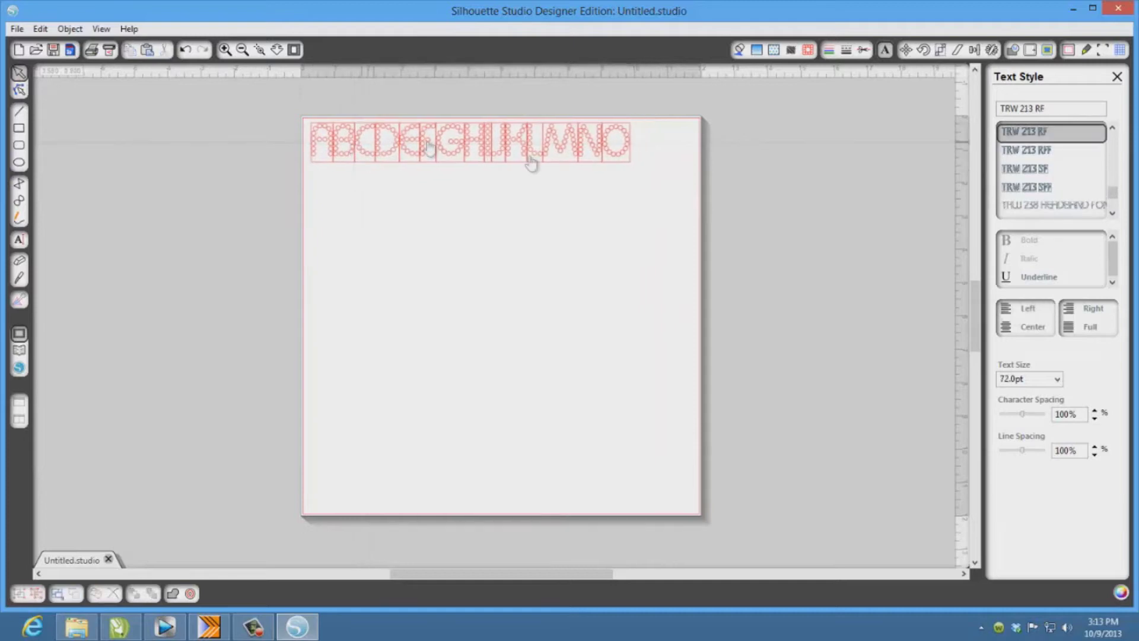
double_click(632, 145)
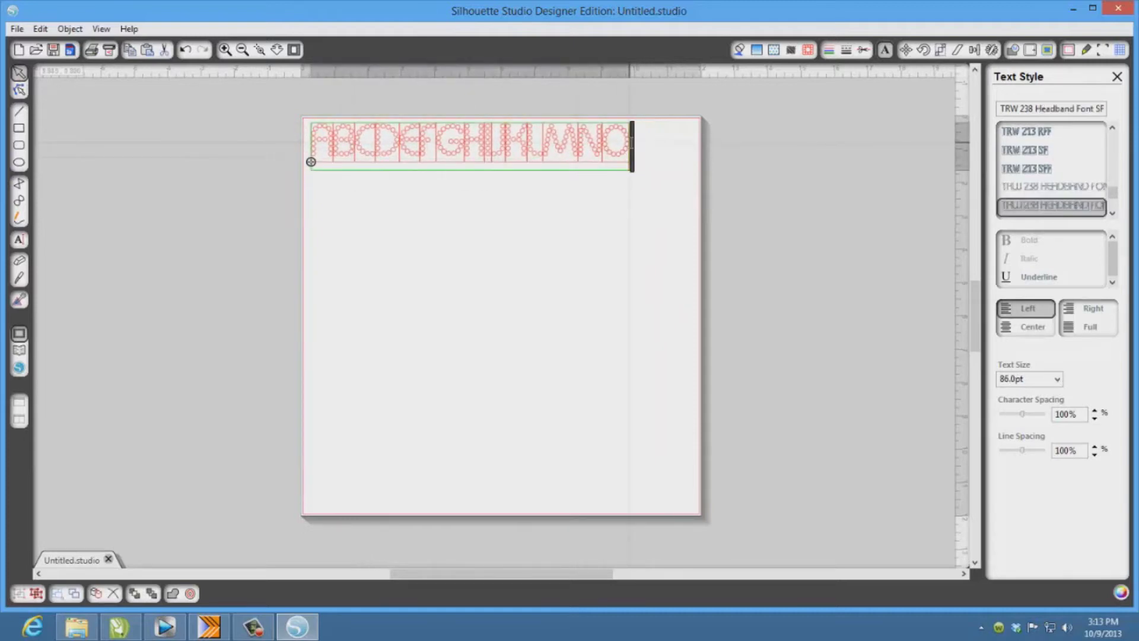
text(P)
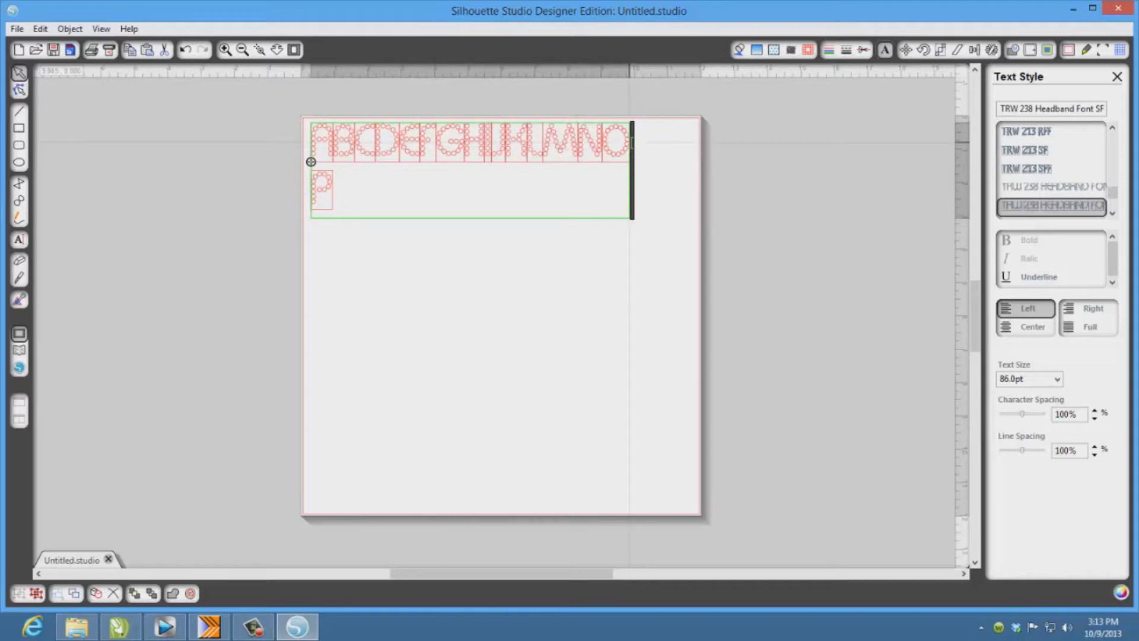
text(QRS)
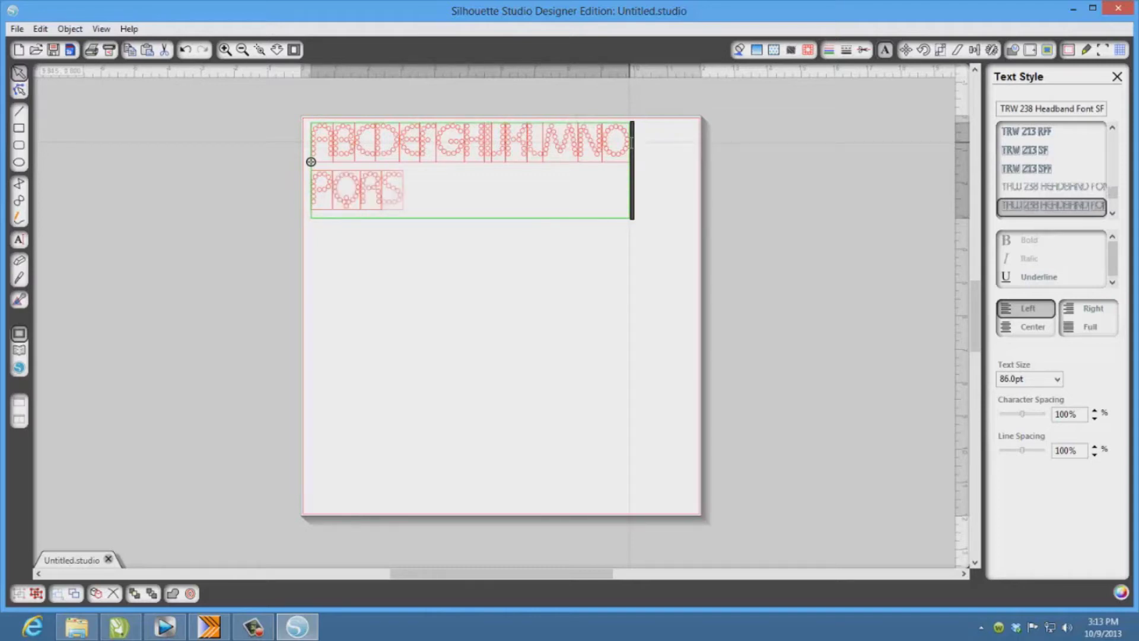
text(TUV)
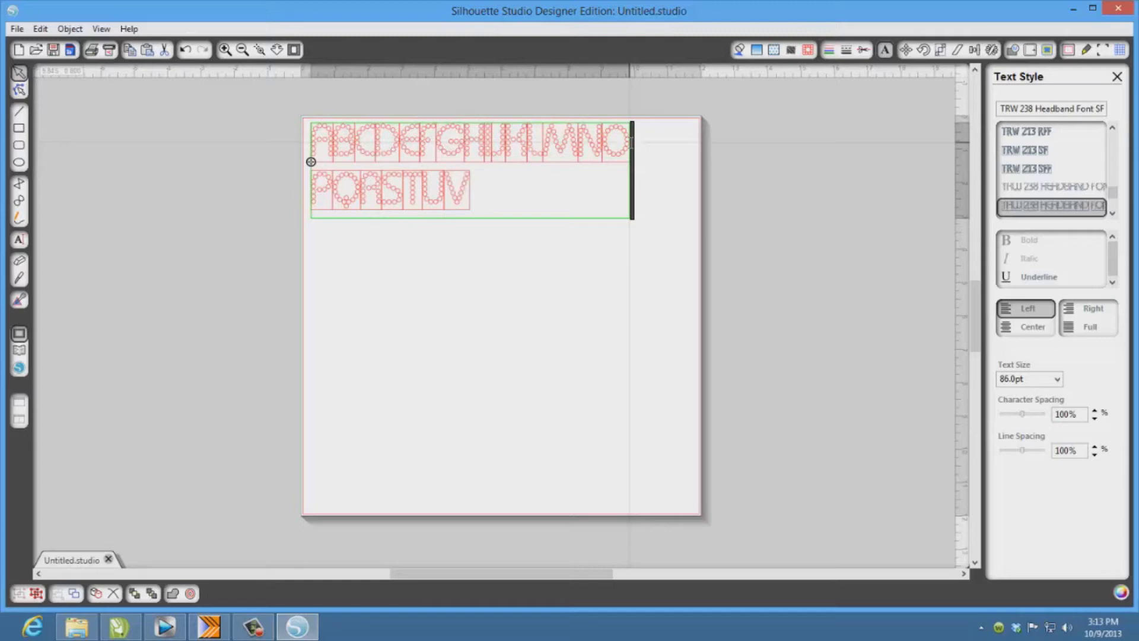
text(WXYZ#12)
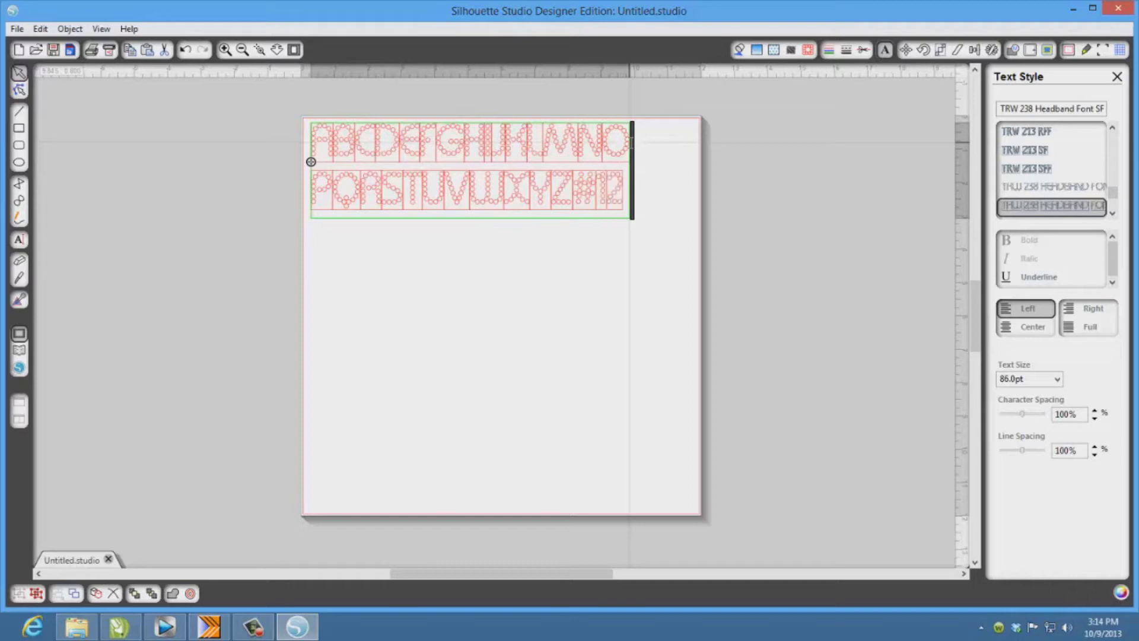
text(345)
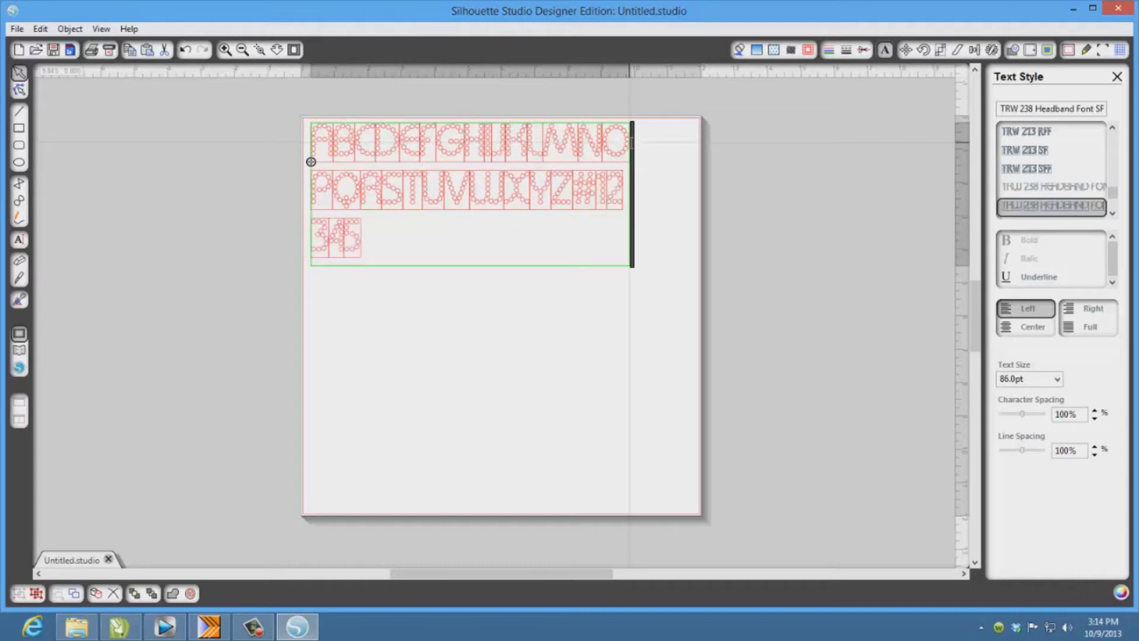
text(67890)
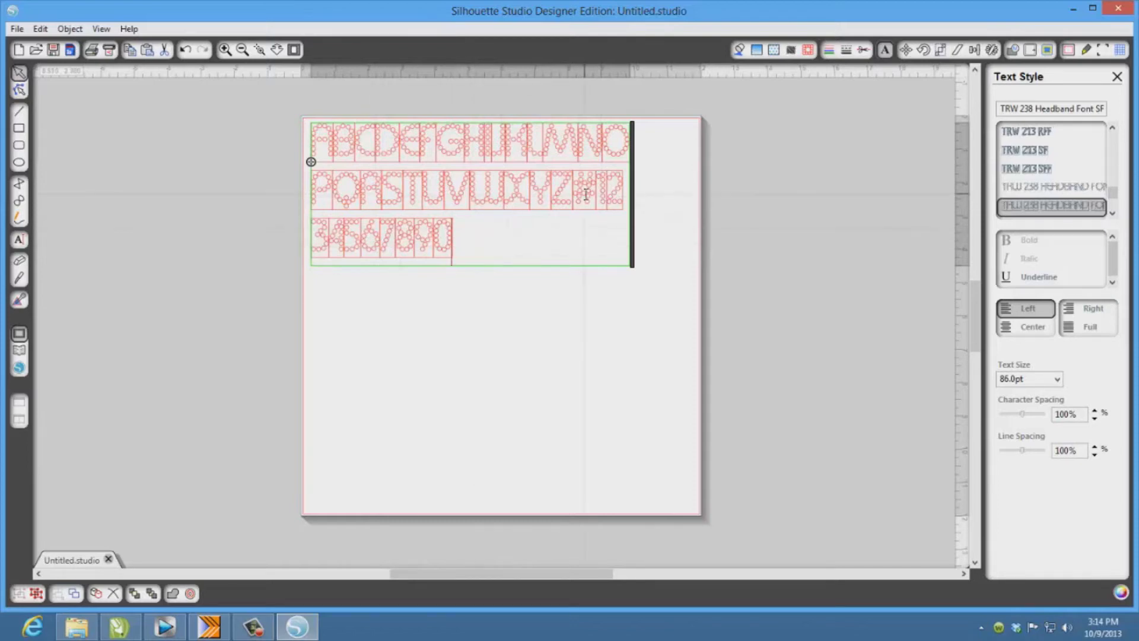
text(12)
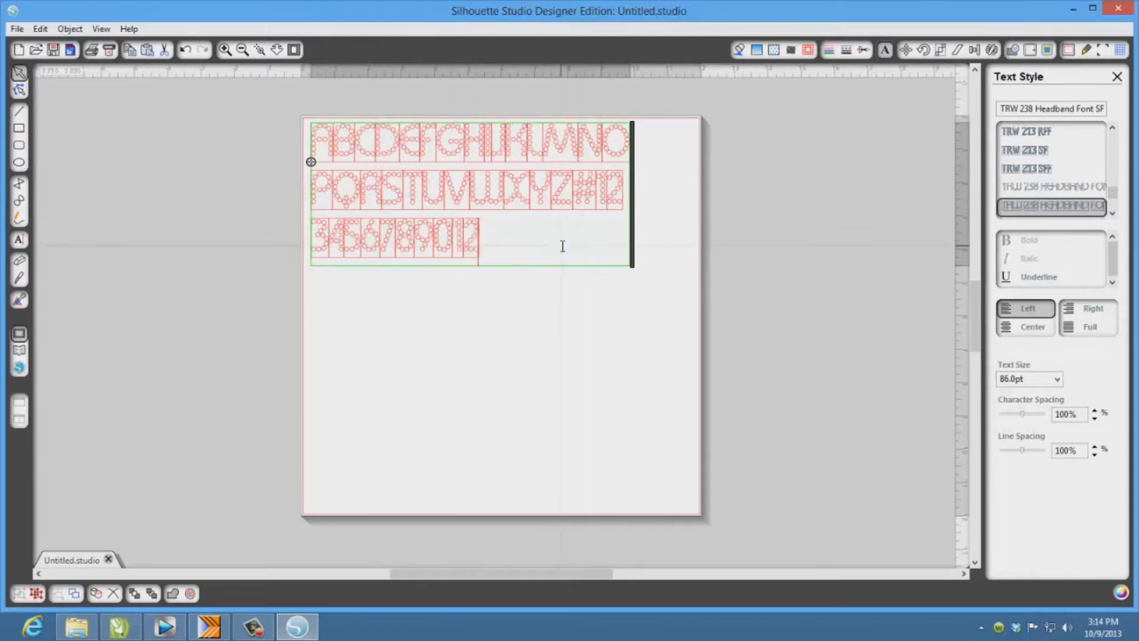
text(34567890)
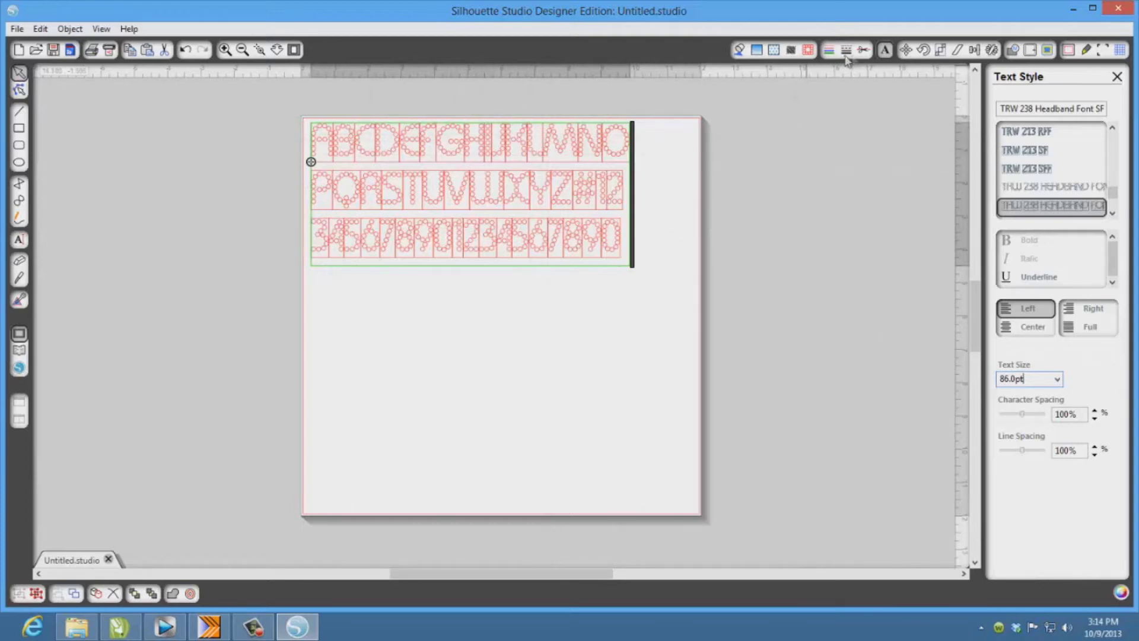
Try the Cut Edge style on the text and set it back to Cut
click(864, 51)
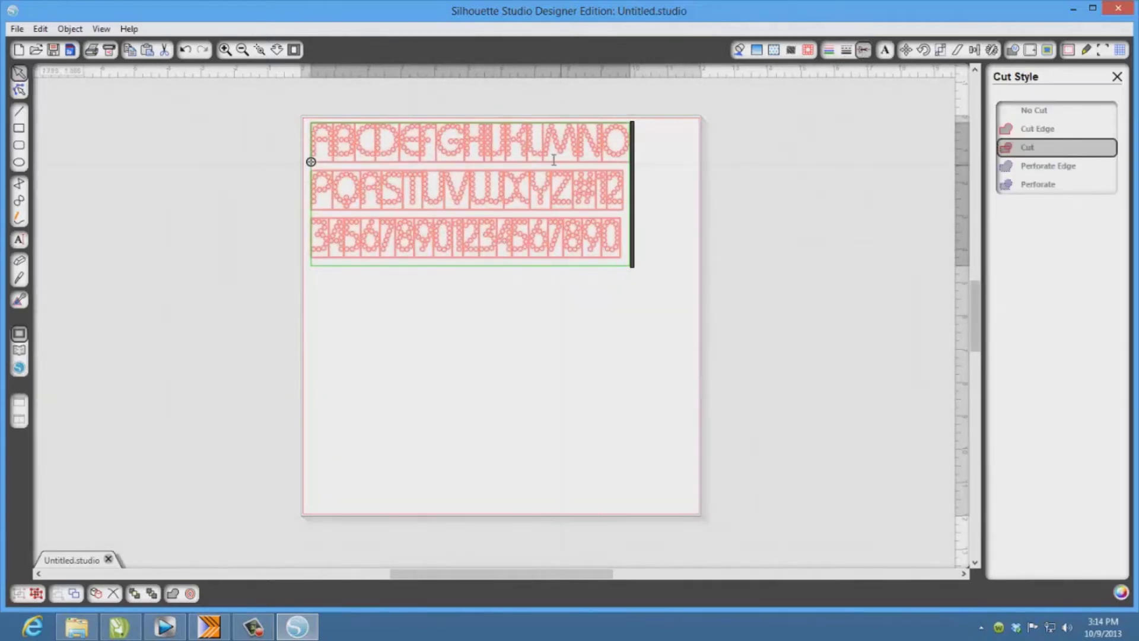
click(1039, 132)
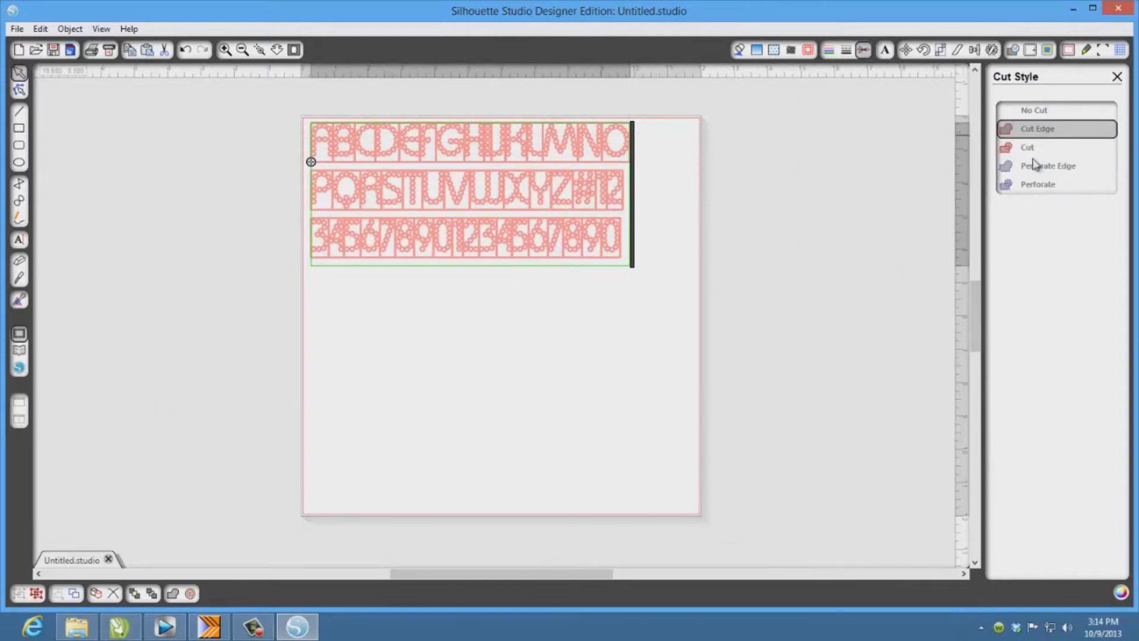
click(1033, 153)
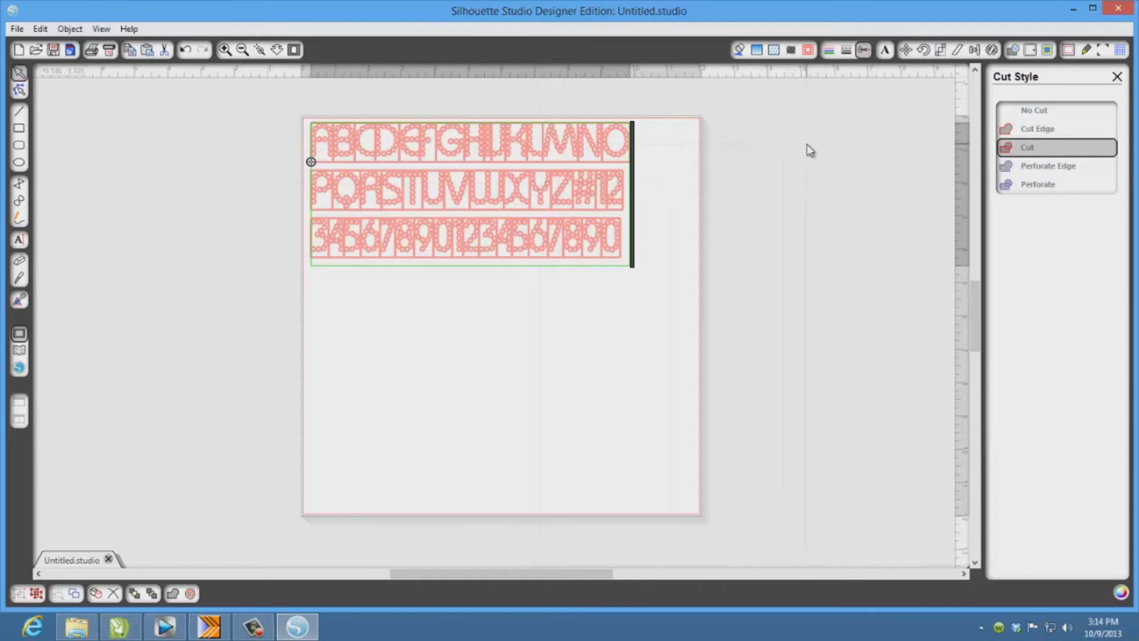
Turn off the cutting mat and enable Double Cut in the Silhouette cut settings
click(1087, 50)
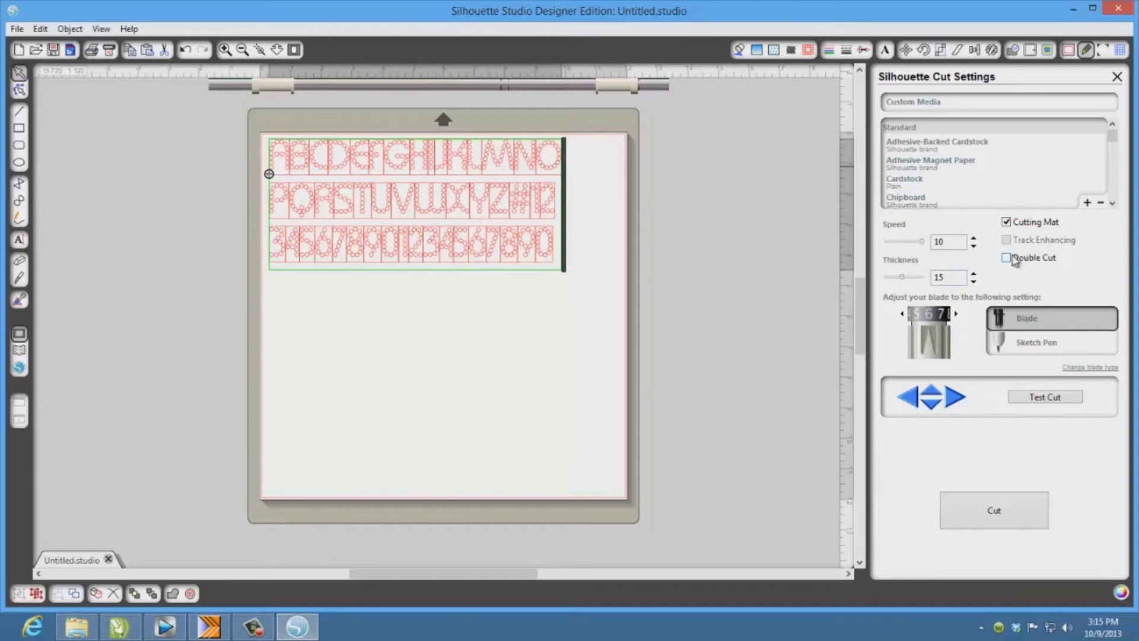
click(1009, 224)
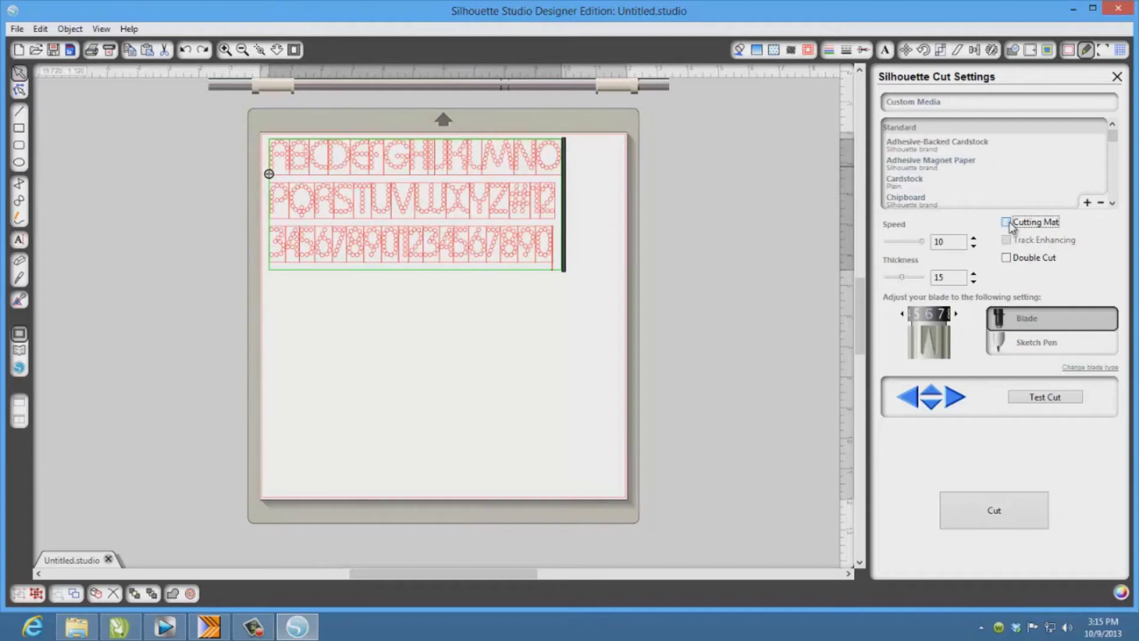
click(1010, 260)
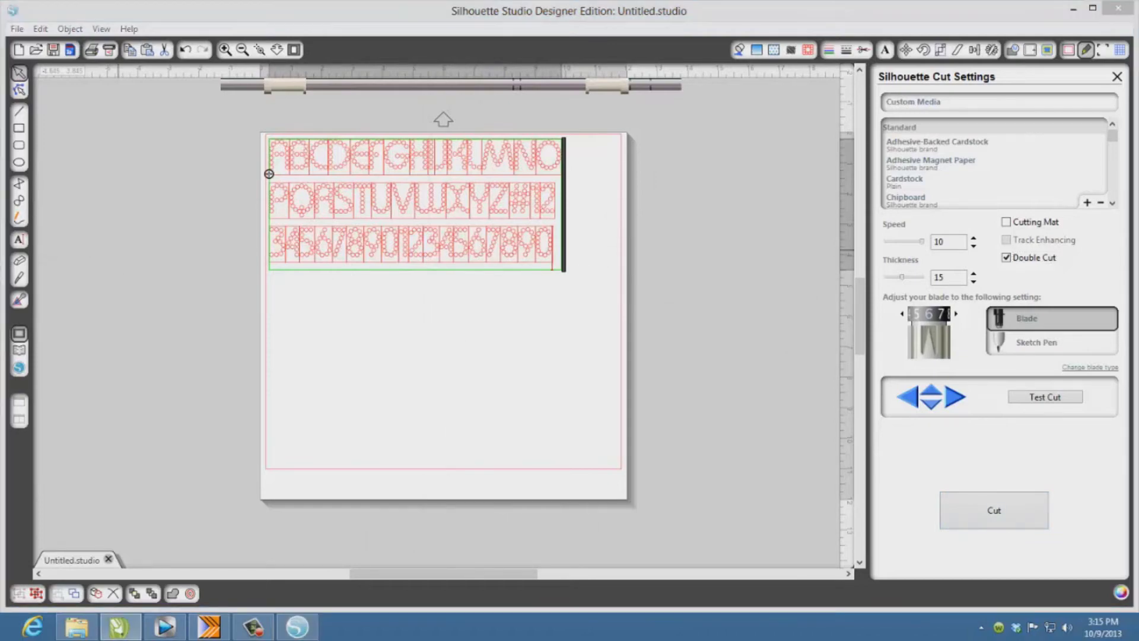
Switch to the font size chart in CorelDRAW, maximize its window and place the TRW Stone Wizard window beside the chart
click(119, 627)
drag(400, 63, 512, 54)
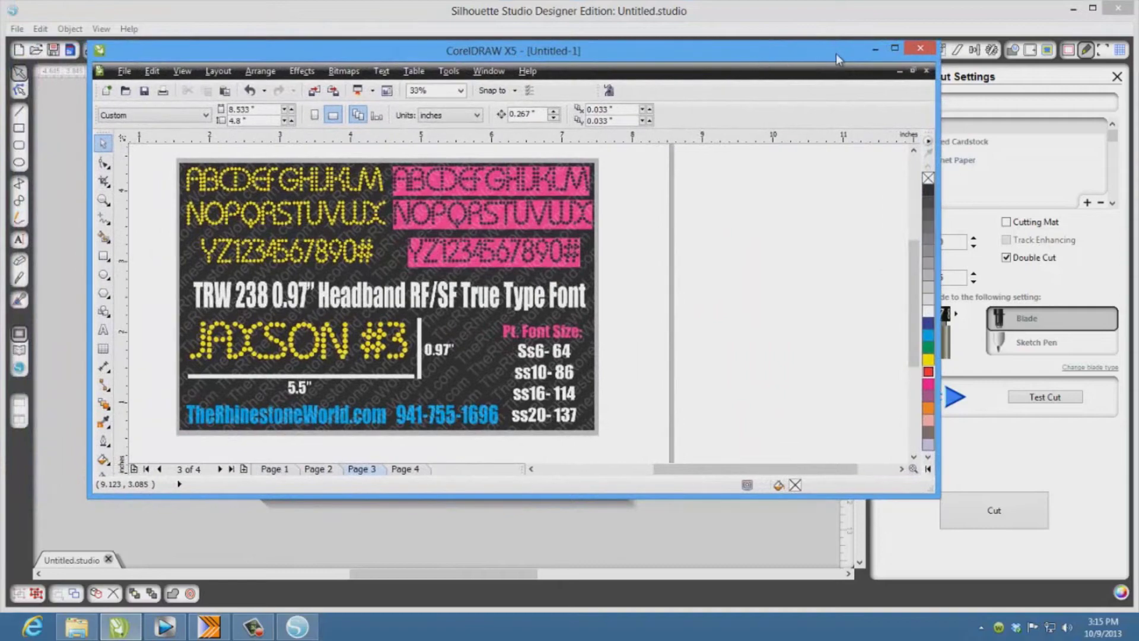
click(895, 48)
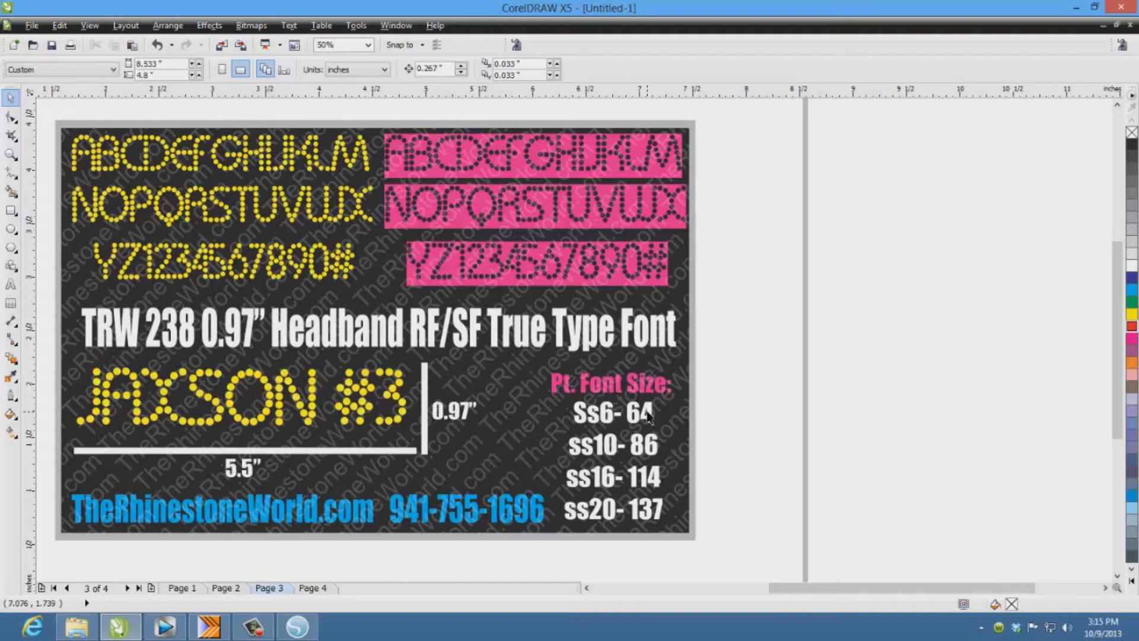
drag(79, 12, 962, 54)
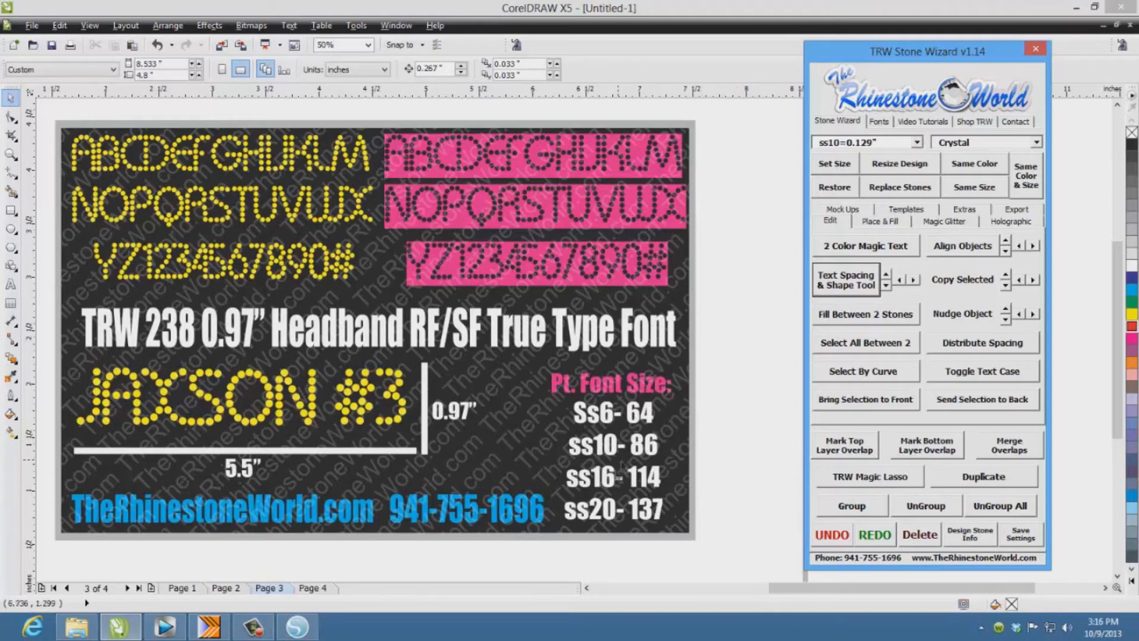
Delete the entire TRW 238 font size chart artwork from page 3
click(731, 458)
scroll(674, 436, down, 1)
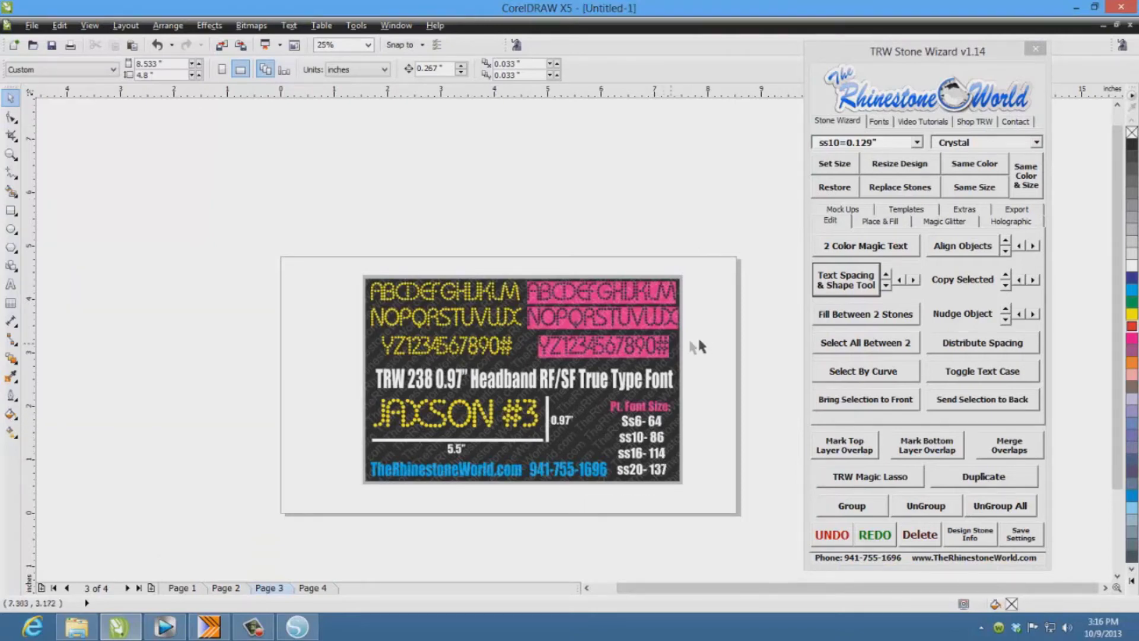
drag(718, 248, 315, 520)
key(Delete)
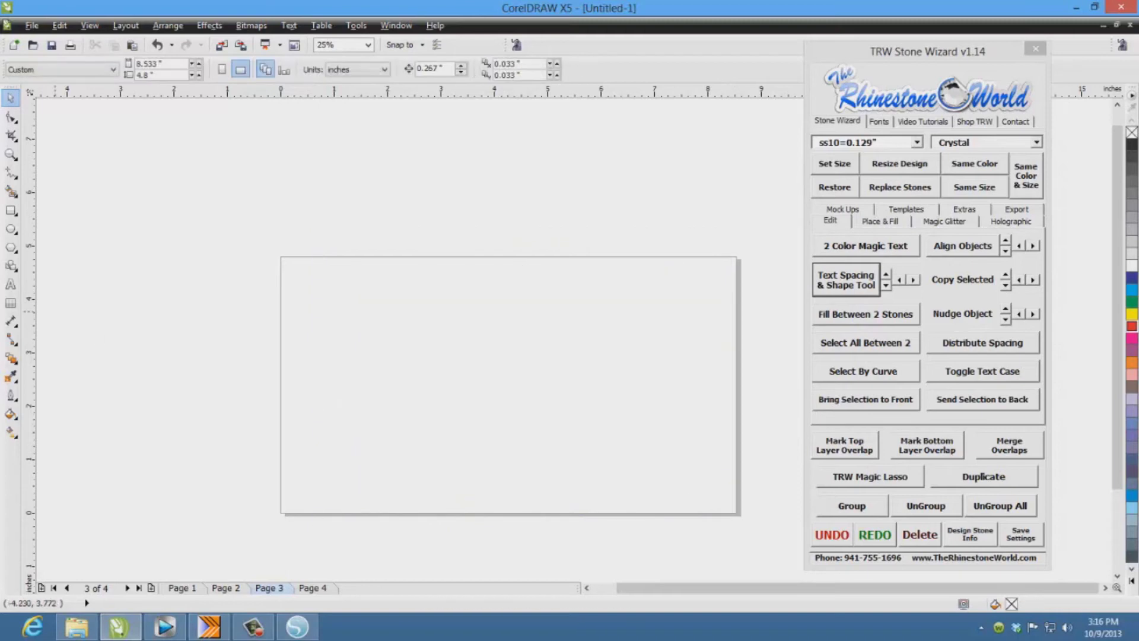
Create artistic text on the emptied page with the sample first name followed by #3
click(12, 287)
click(470, 355)
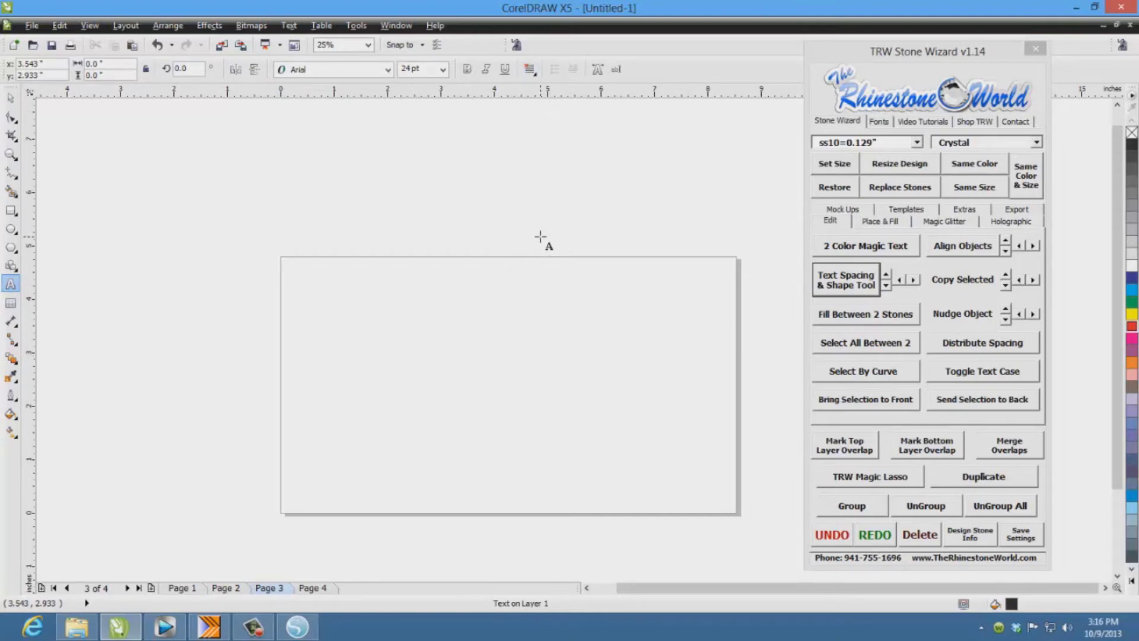
text(j)
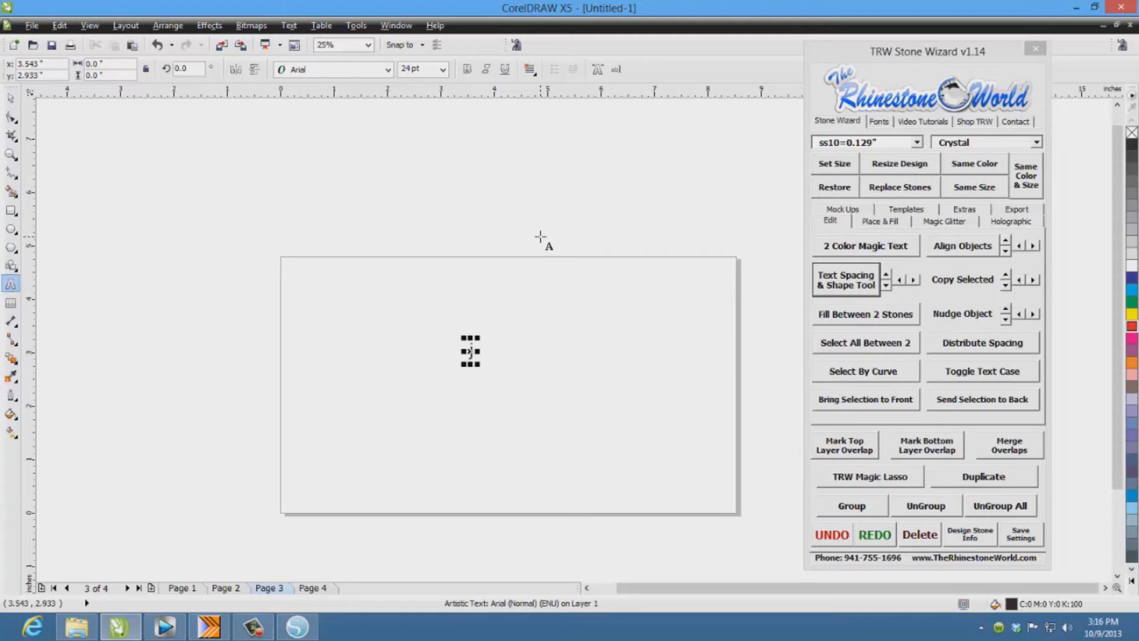
text(axsoln #3)
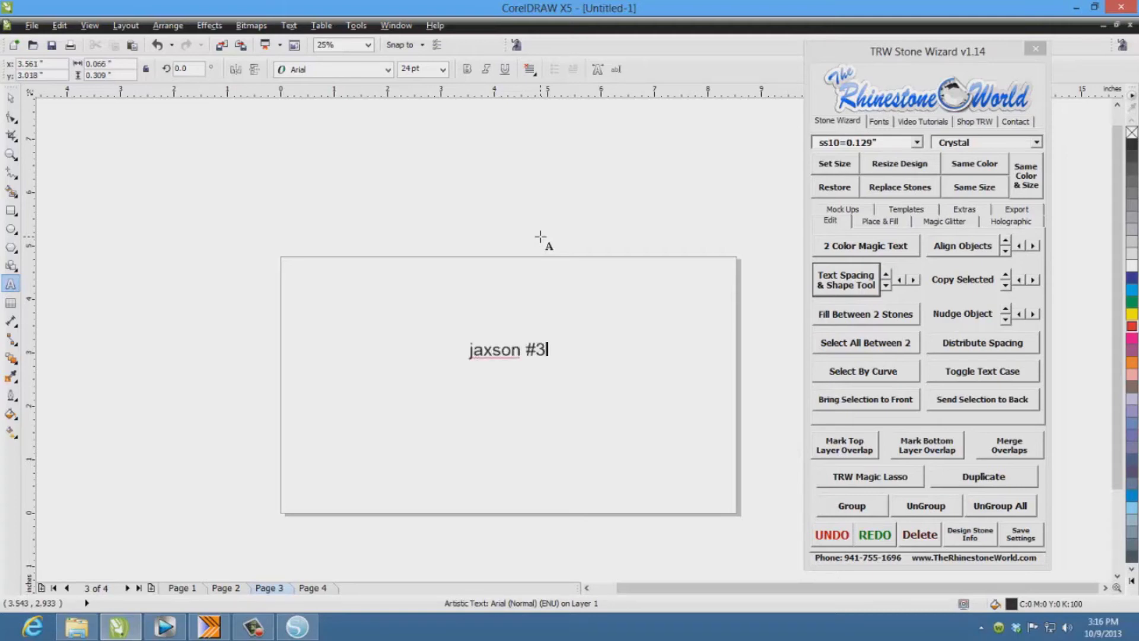
click(11, 97)
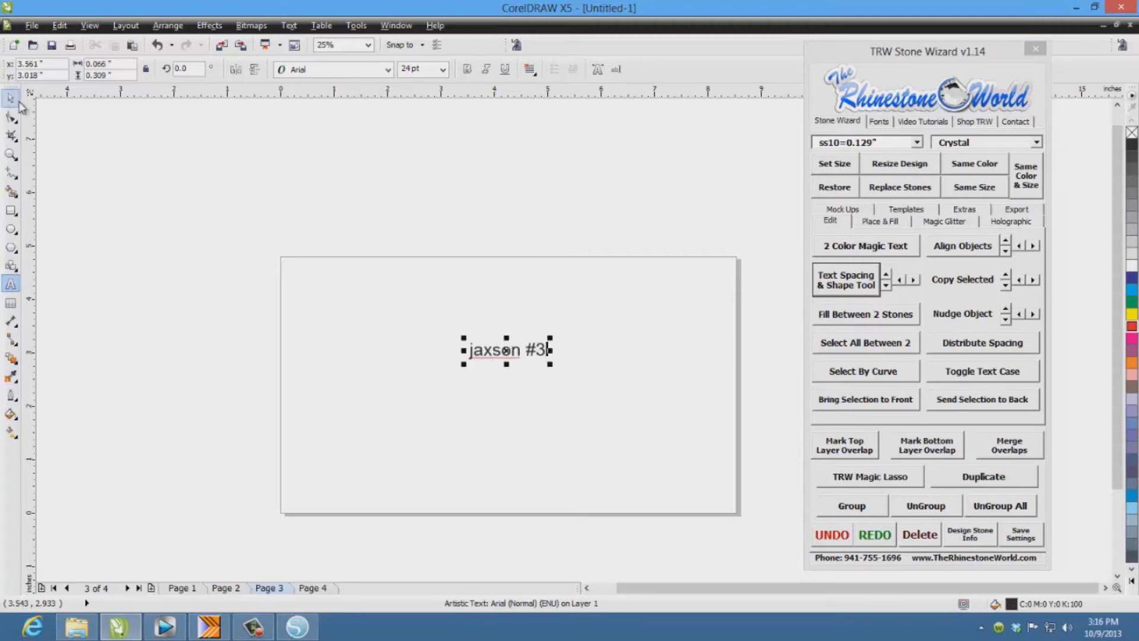
Apply the TRW 238 Headband Font RFF to the name text from the Stone Wizard's font list
click(880, 122)
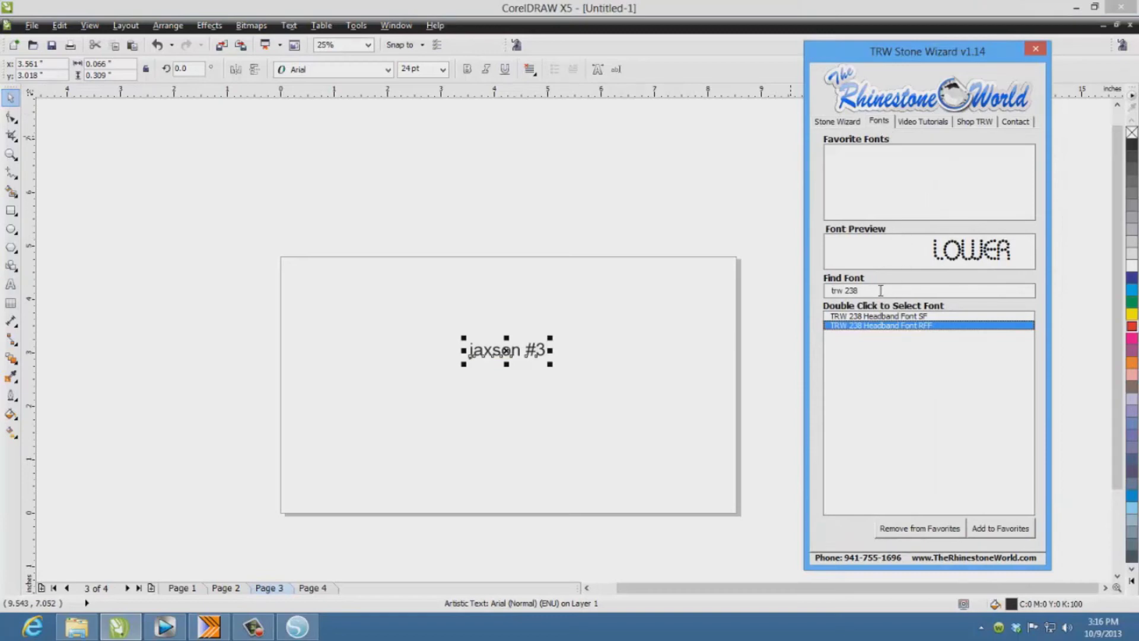
double_click(892, 327)
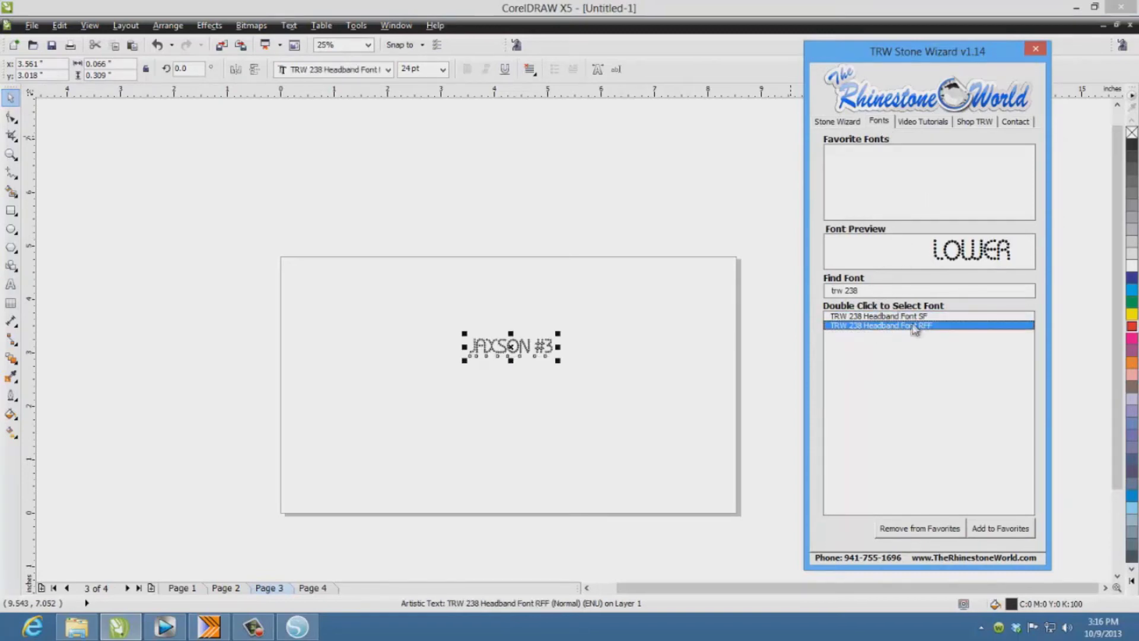
click(614, 354)
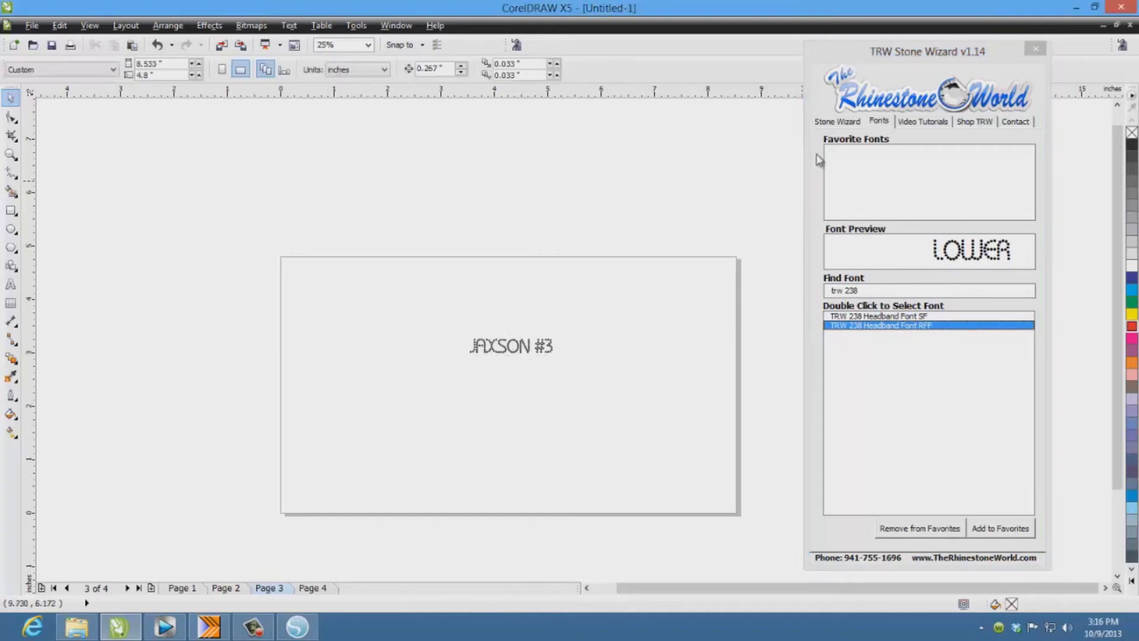
Resize the name text for ss10=0.129" stones with Resize Design and move the lettering fully onto the page
click(837, 121)
drag(613, 314, 442, 380)
click(884, 144)
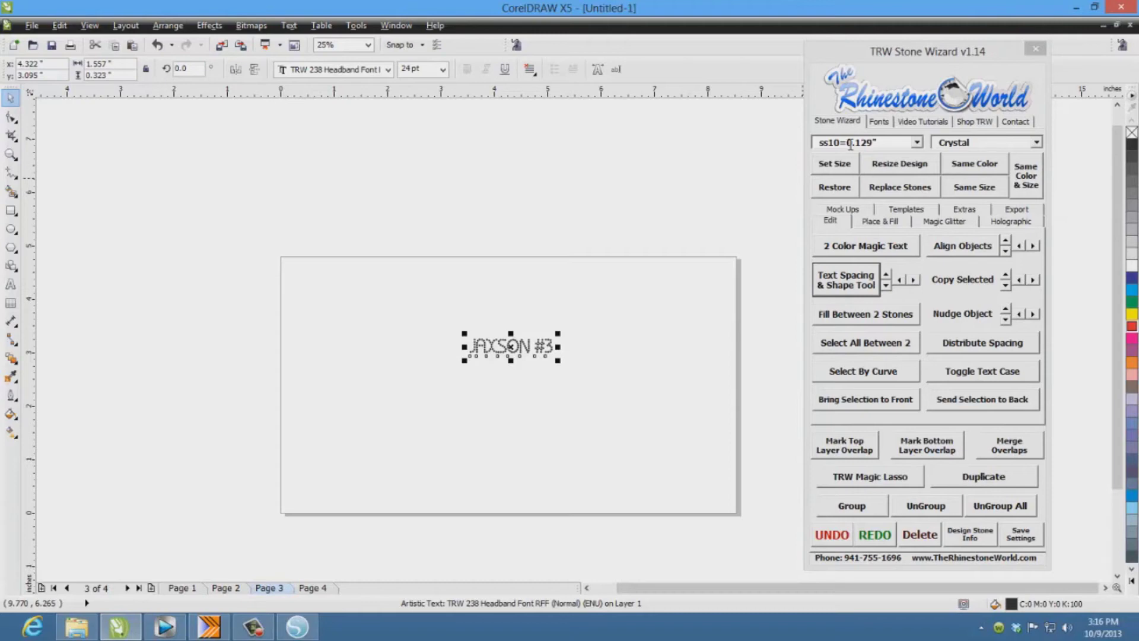
click(892, 165)
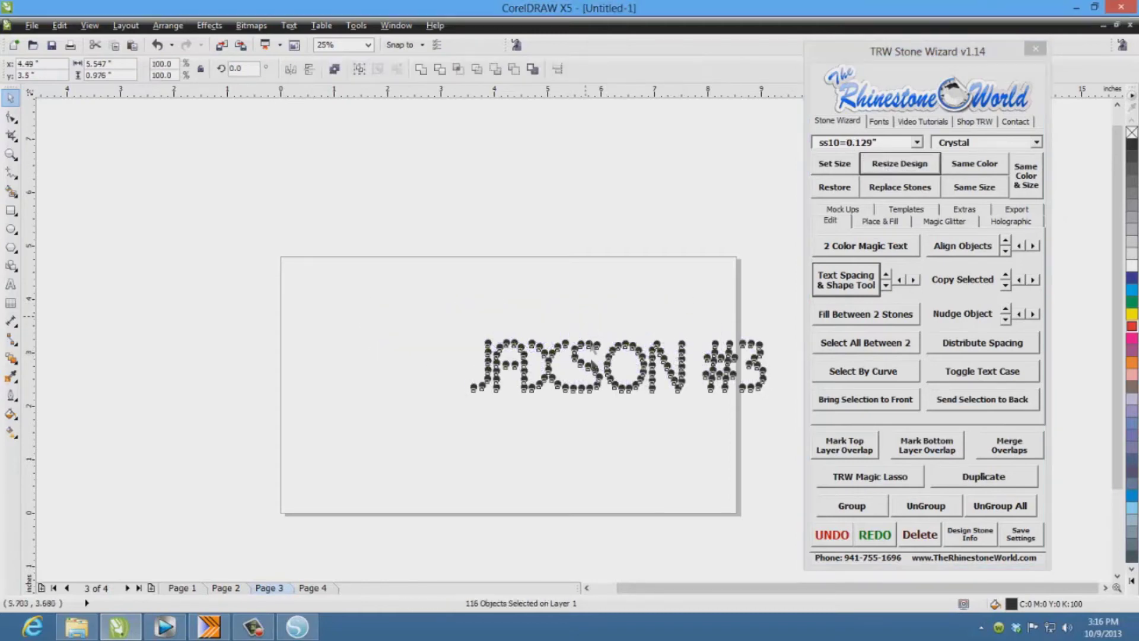
click(595, 381)
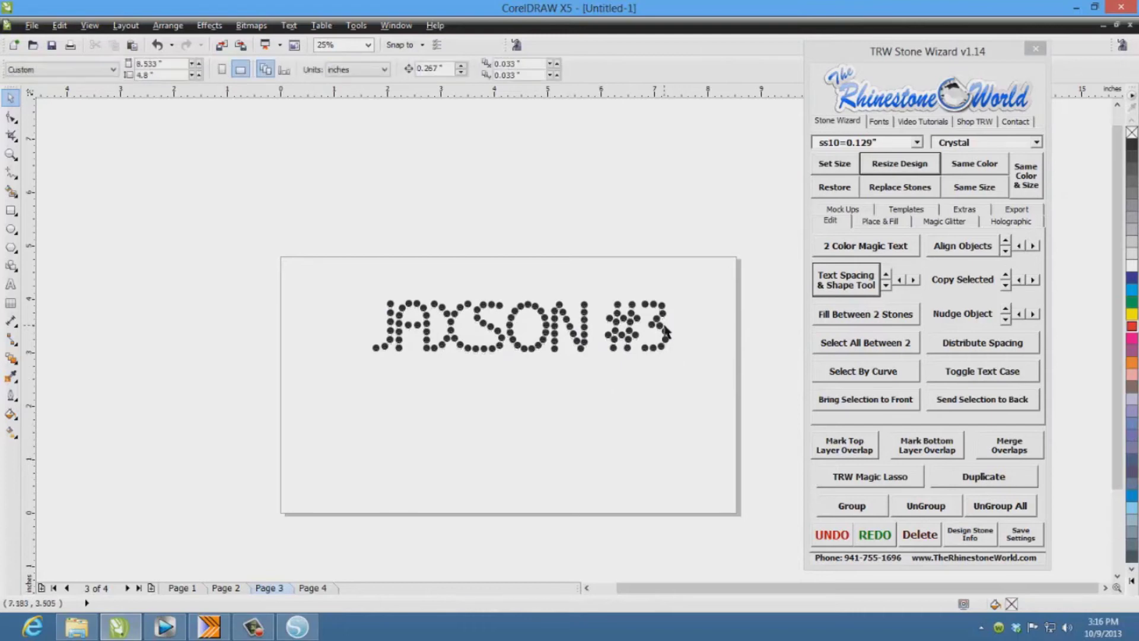
Set all the stones of the name design to the Crystal colour
drag(697, 273, 320, 379)
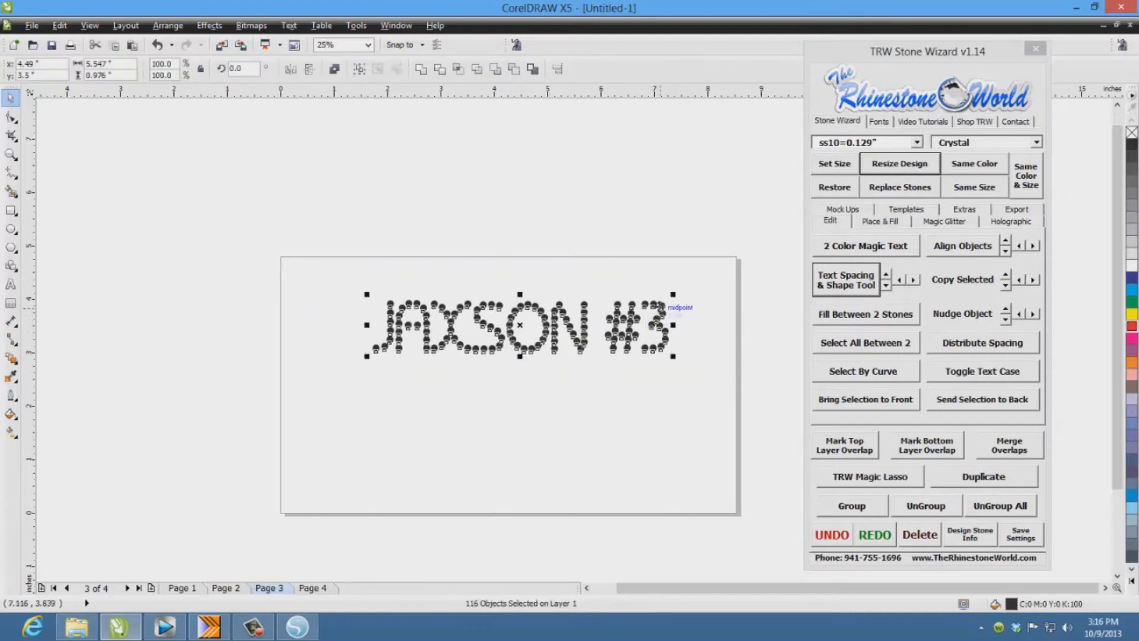
click(1005, 145)
key(Return)
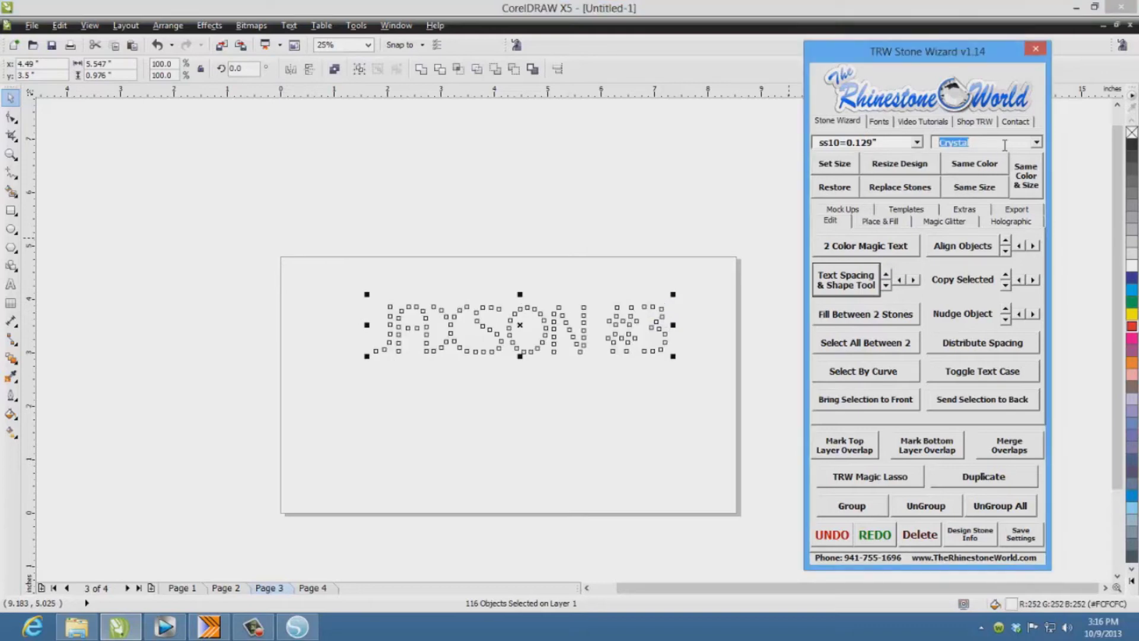
click(731, 295)
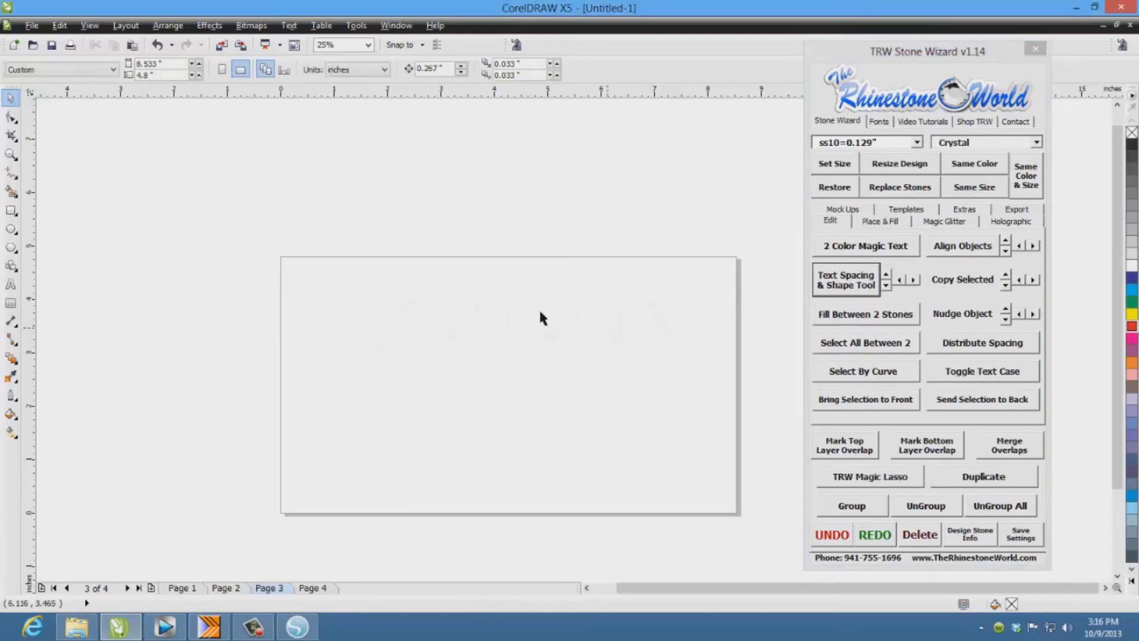
Create a Basic accessory mock-up of the whole name design on the flat headband
drag(748, 199, 248, 442)
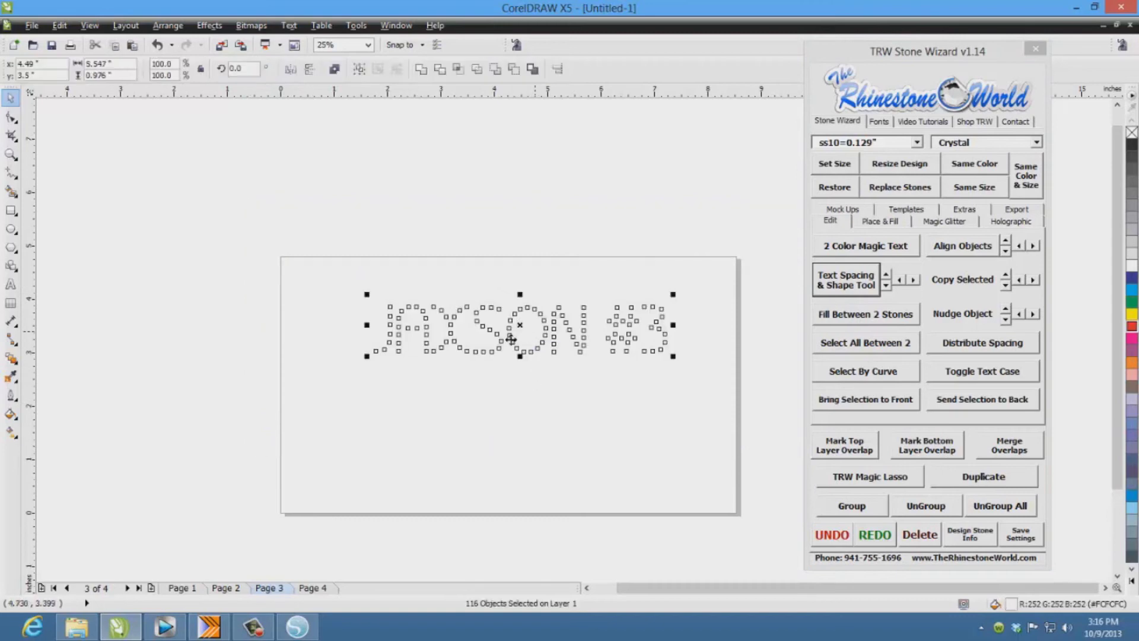
click(854, 211)
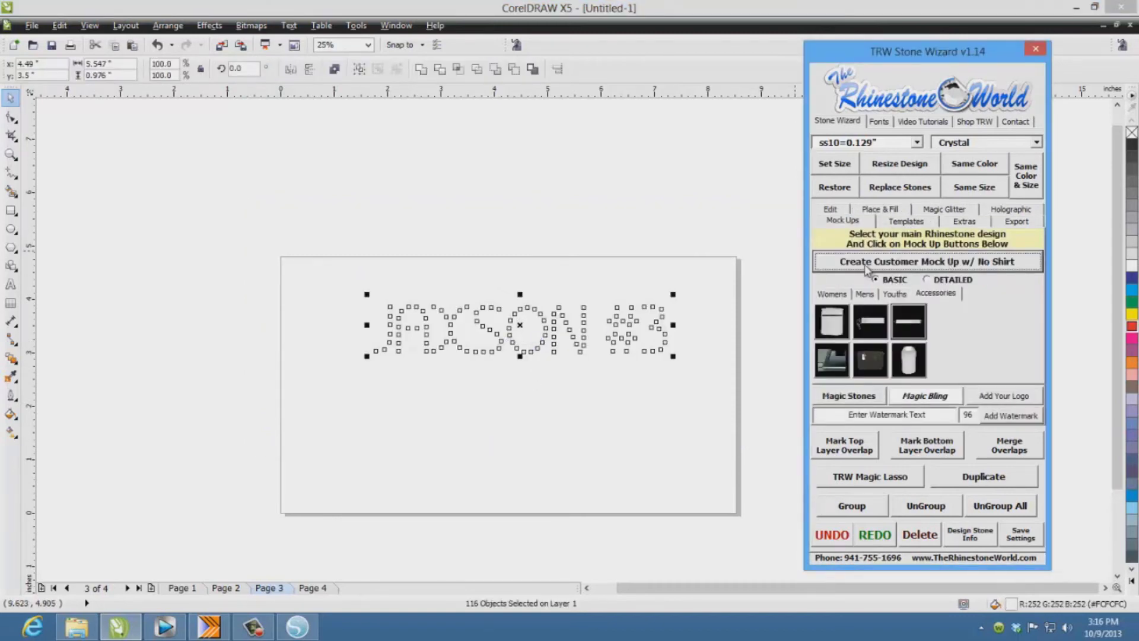
click(934, 295)
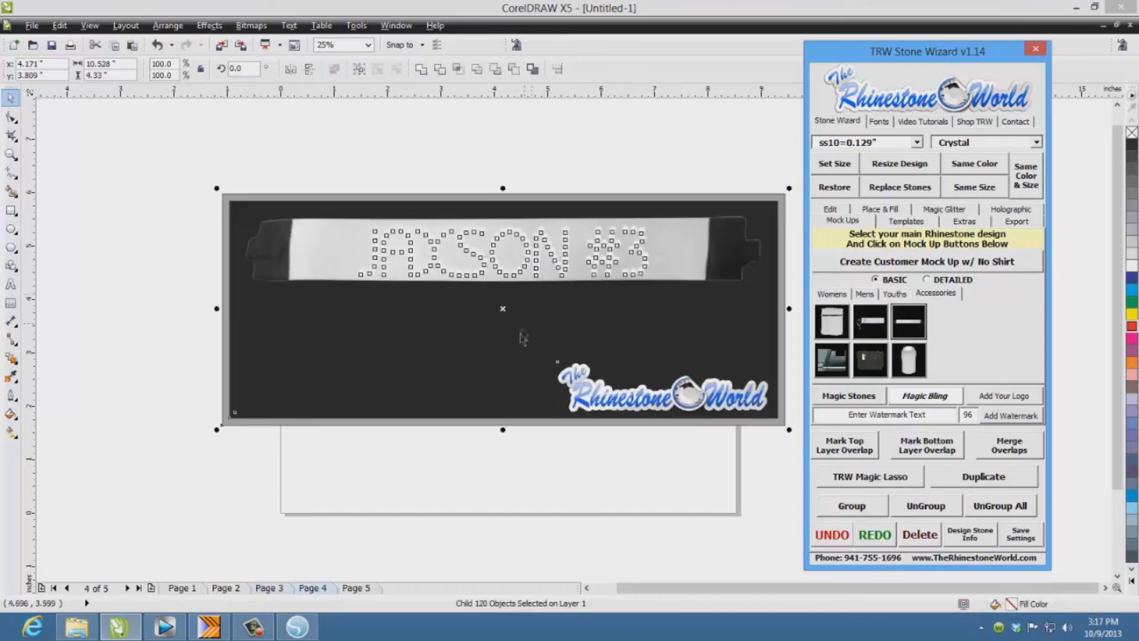
click(553, 148)
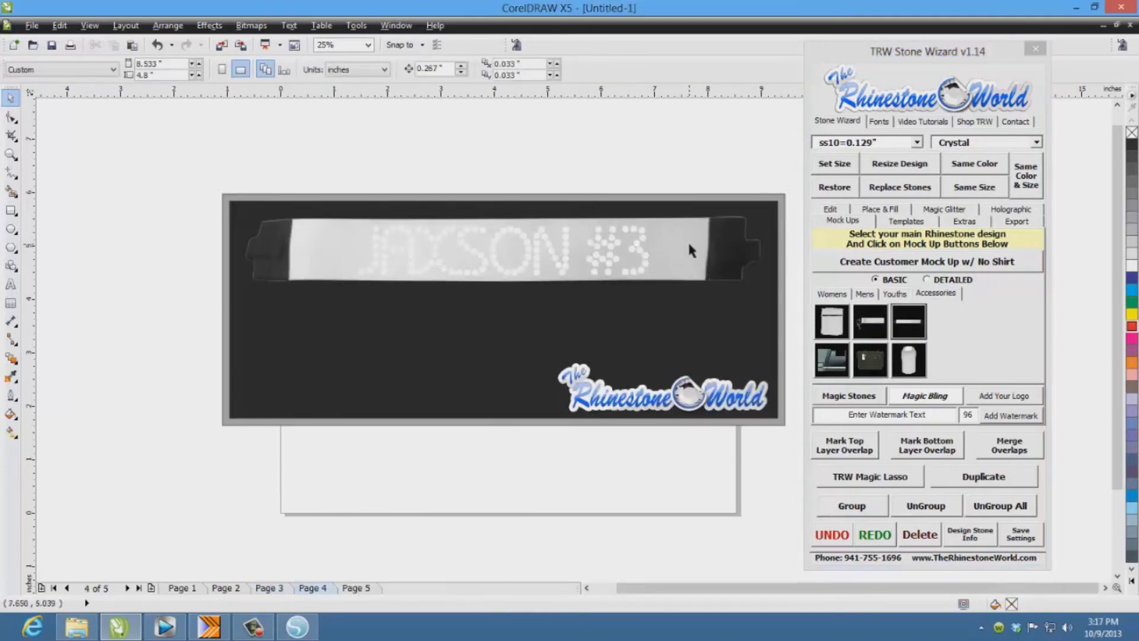
Colour the headband in the mock-up red
click(689, 245)
click(1133, 327)
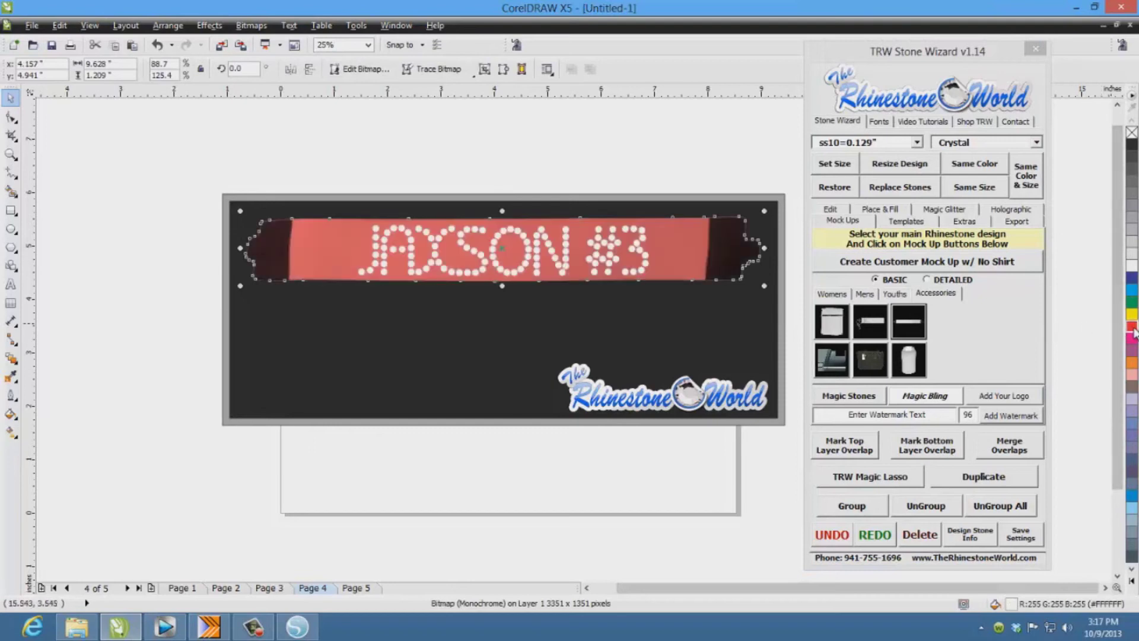
click(671, 166)
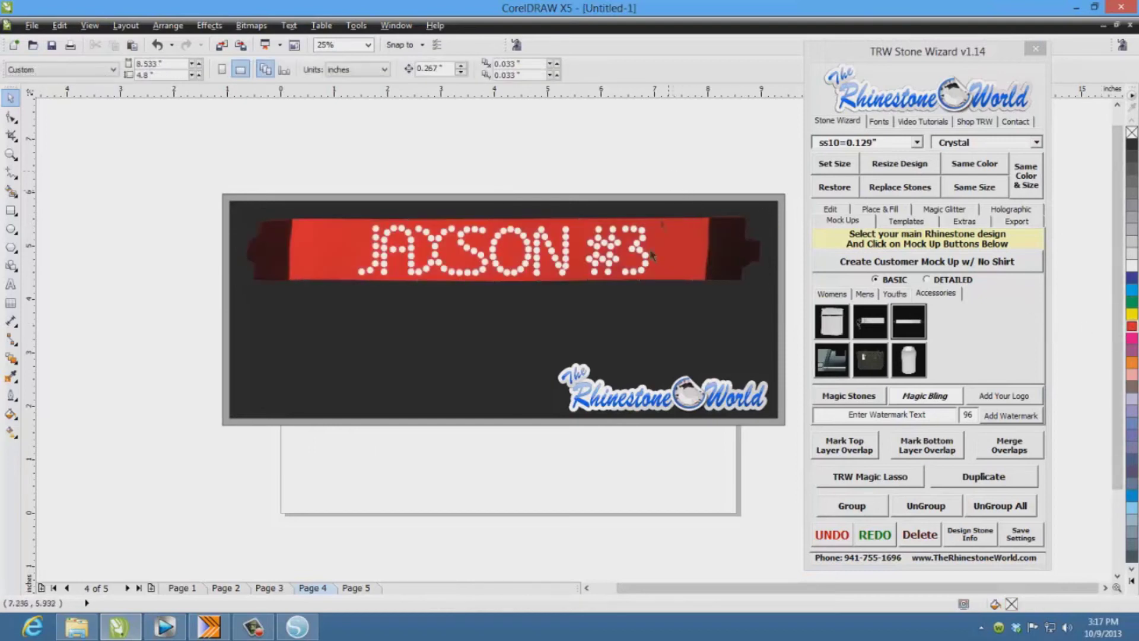
Turn the mock-up's plain circles into realistic rhinestones with Magic Stones and inspect the lettering up close
click(632, 304)
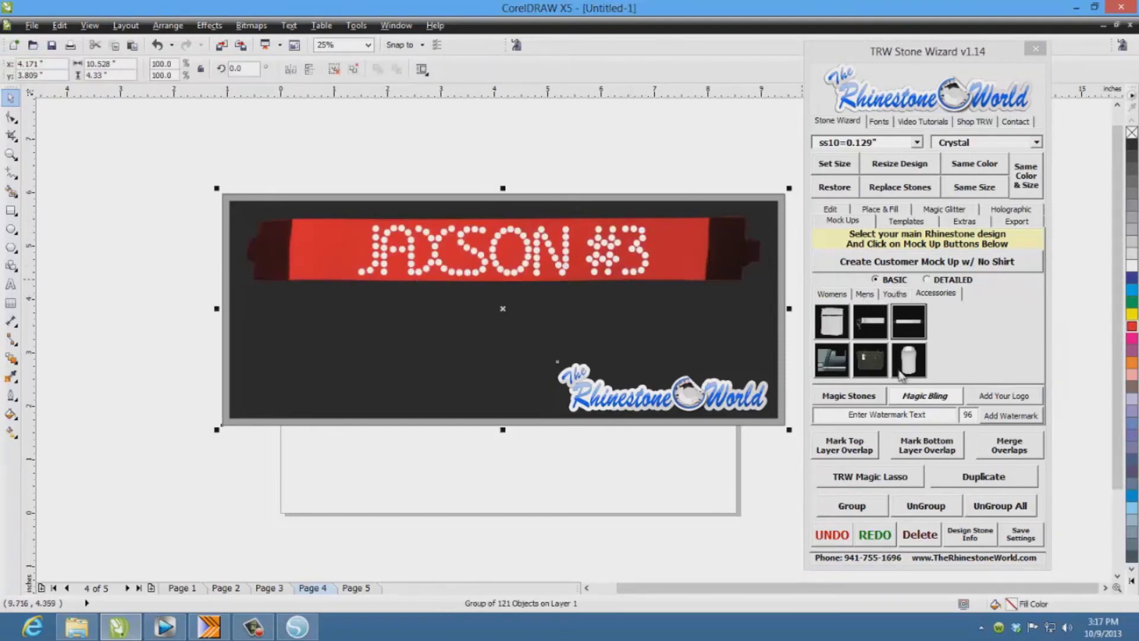
click(863, 402)
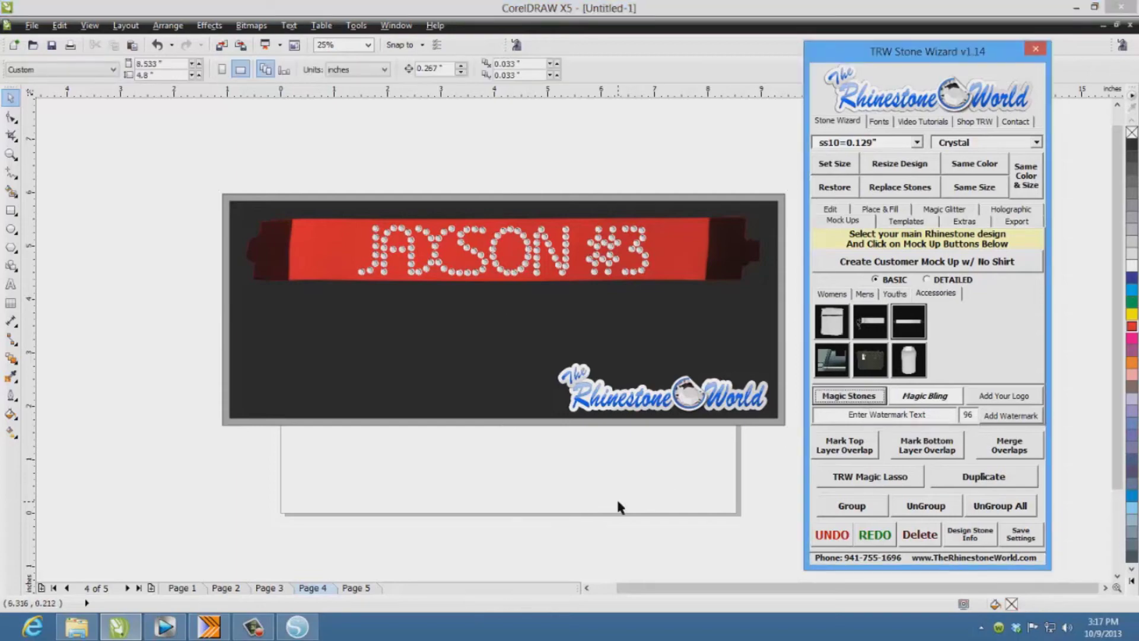
scroll(633, 256, up, 3)
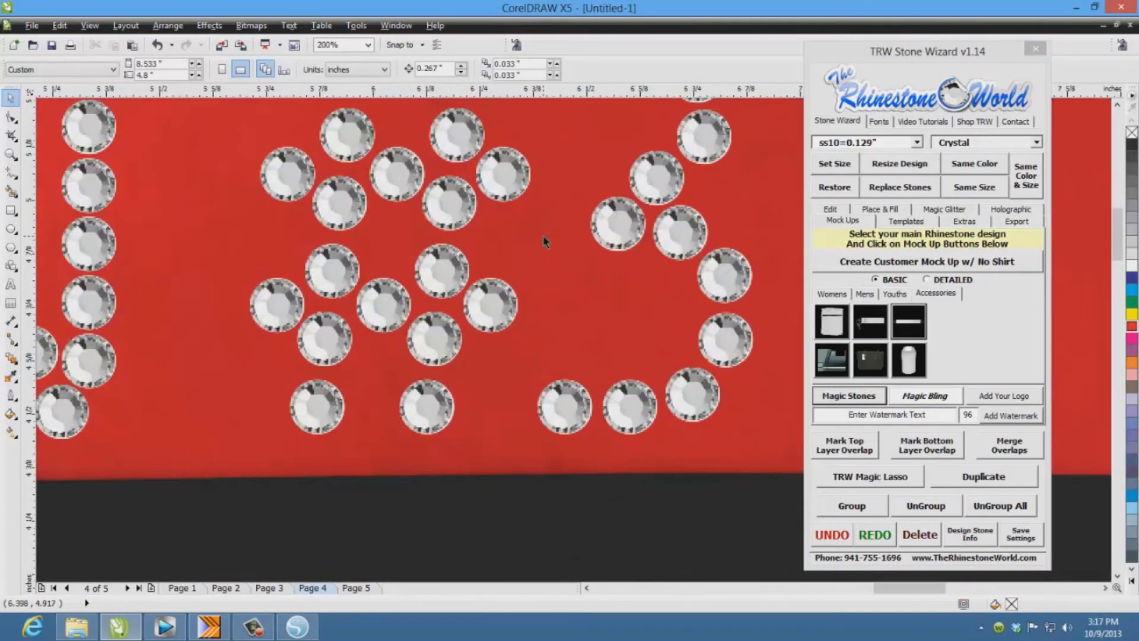
scroll(542, 235, down, 2)
scroll(543, 235, down, 2)
scroll(648, 256, up, 1)
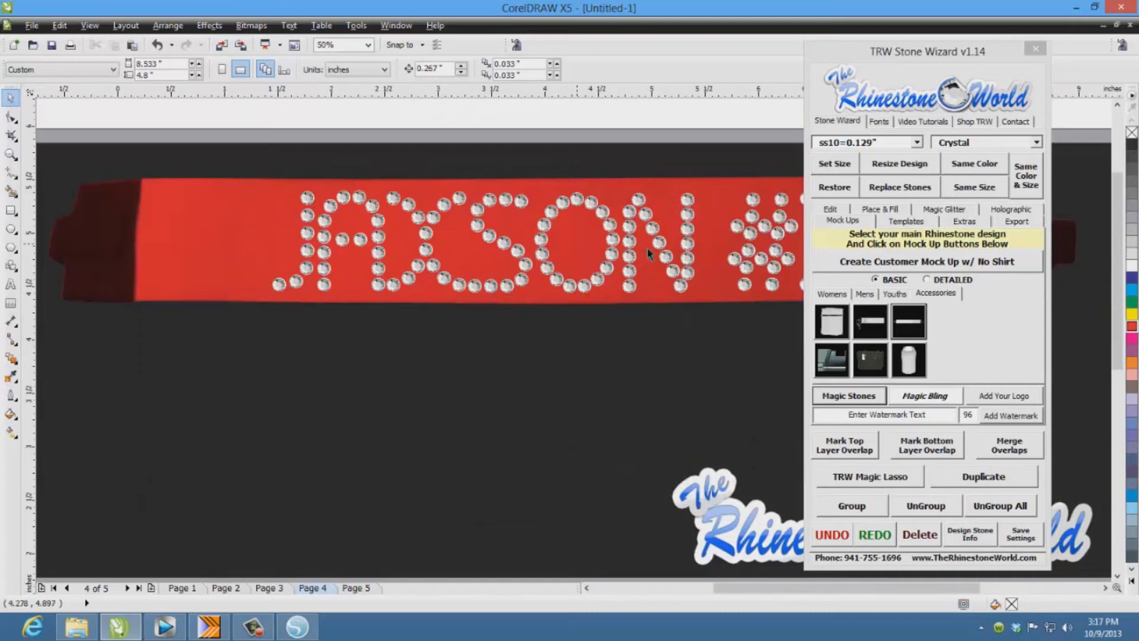
scroll(600, 252, down, 1)
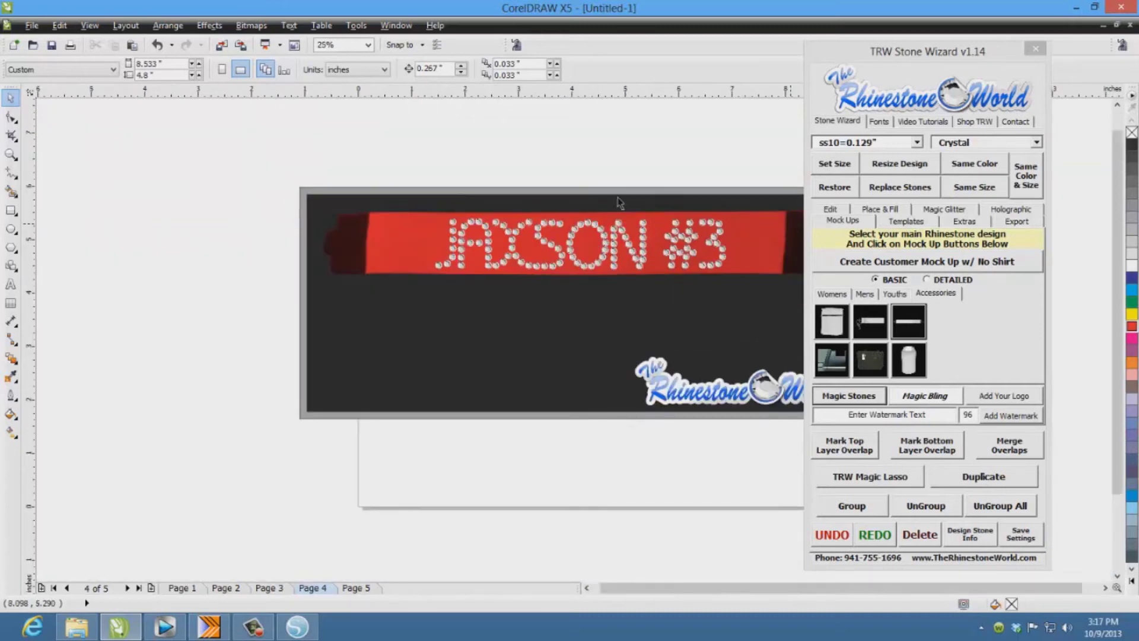
scroll(482, 240, down, 1)
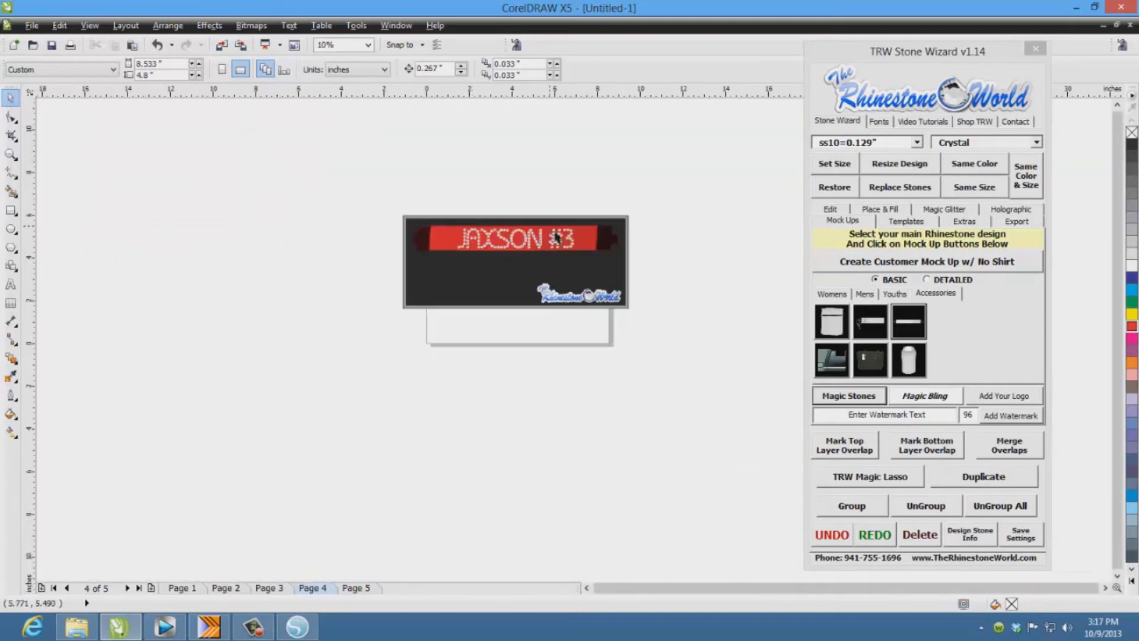
Add Magic Bling sparkles to several stones across the headband lettering
scroll(554, 236, up, 1)
click(923, 395)
click(592, 254)
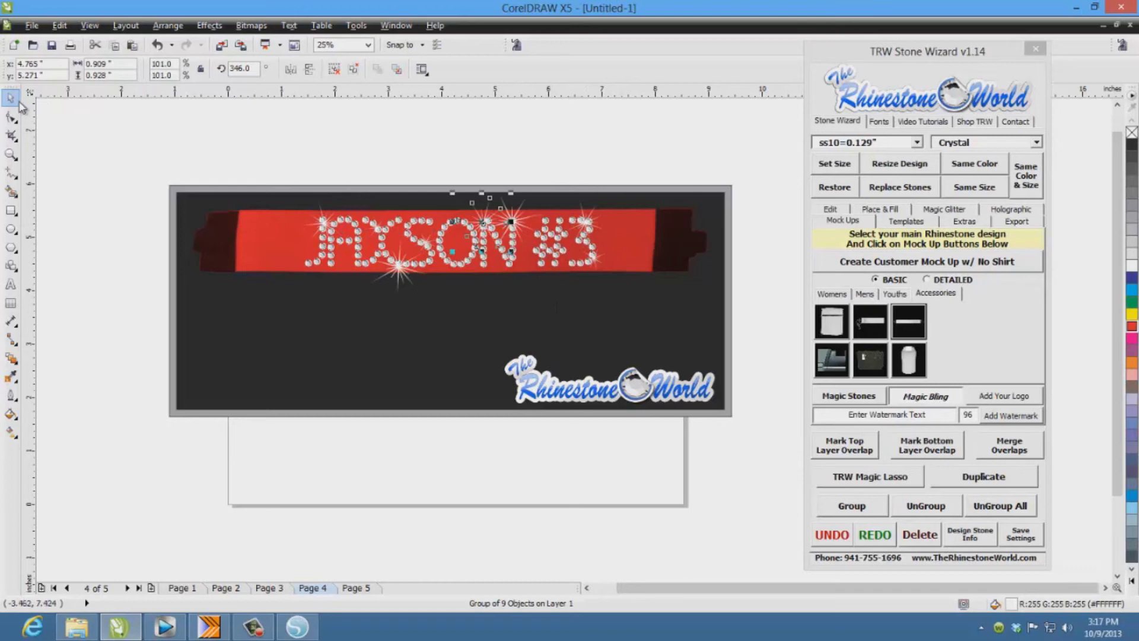
click(711, 442)
click(691, 399)
click(716, 449)
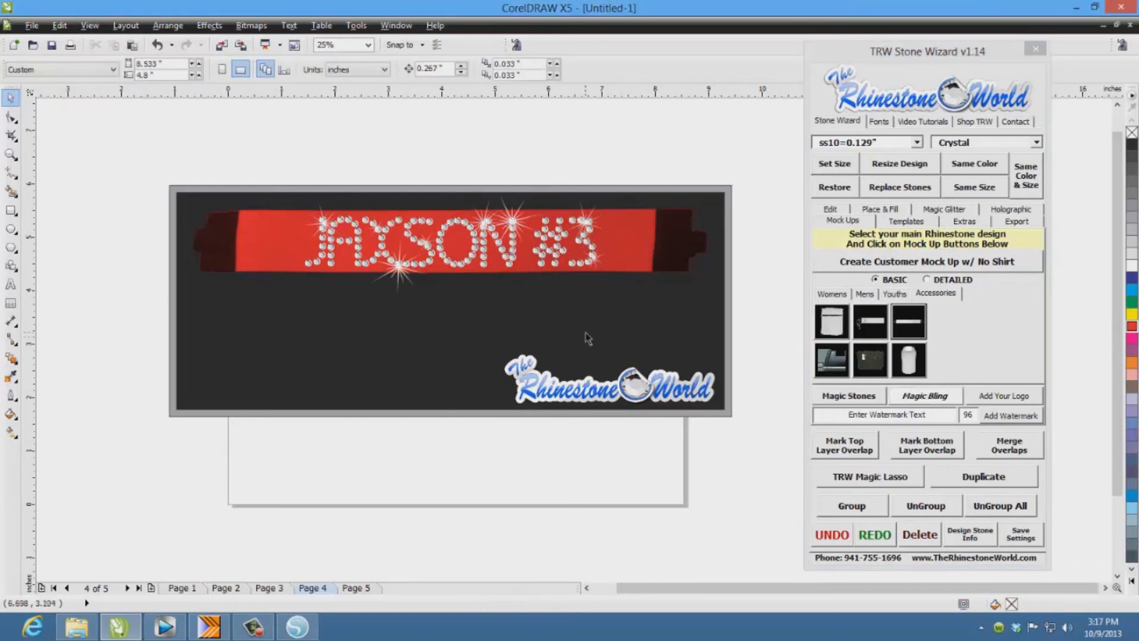
Ungroup the whole mock-up and fill its background rectangle with 40% black grey after trying white
click(707, 317)
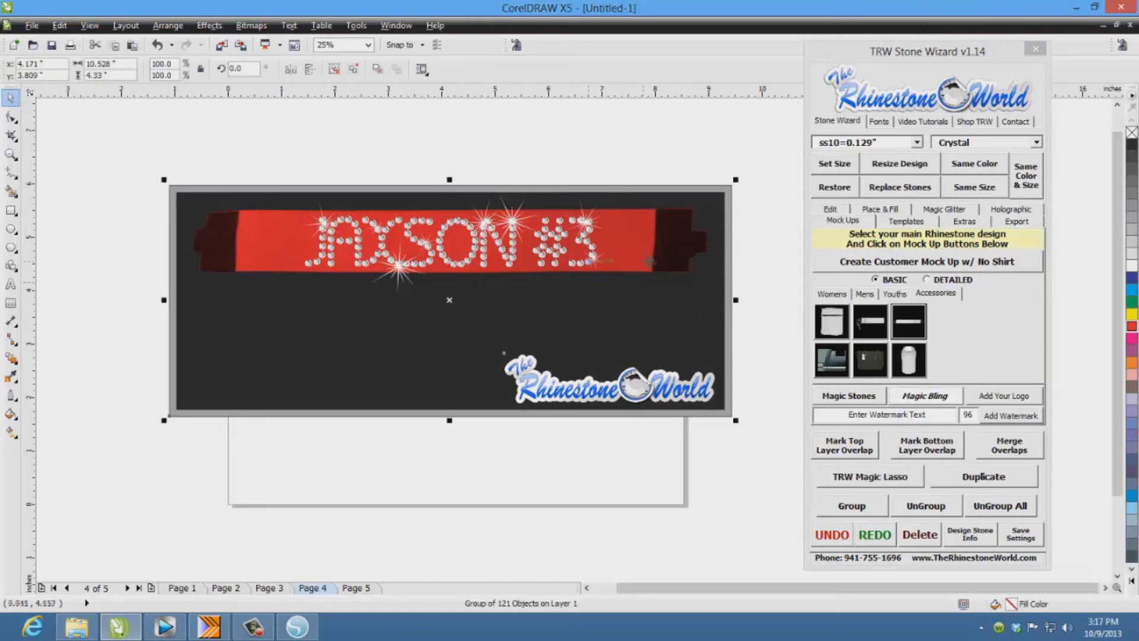
click(1003, 506)
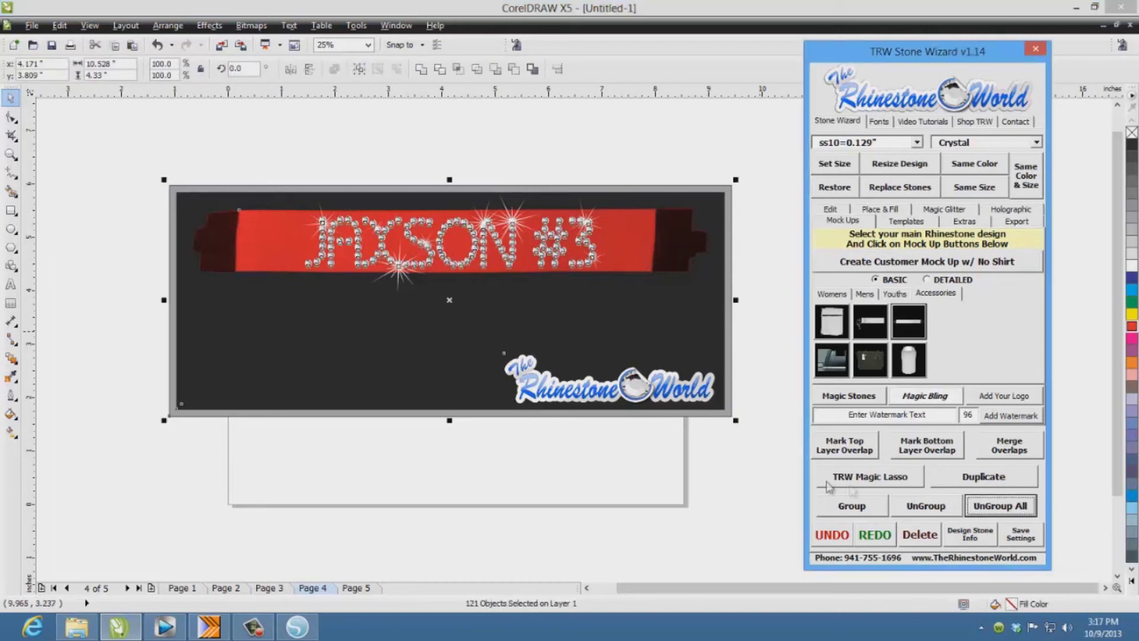
click(685, 338)
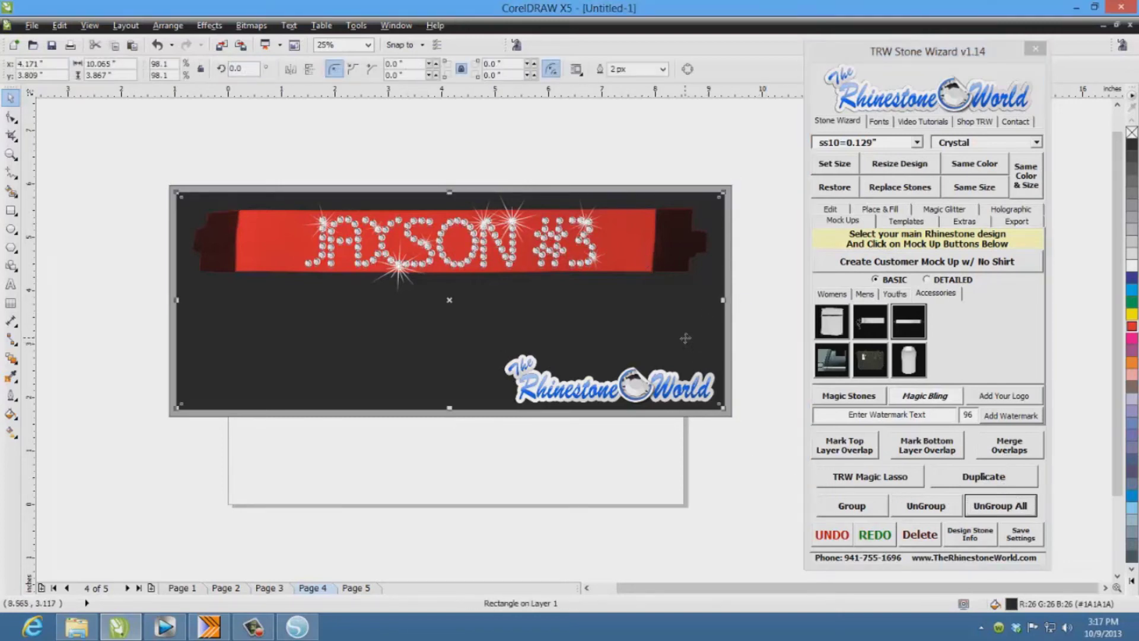
click(1131, 268)
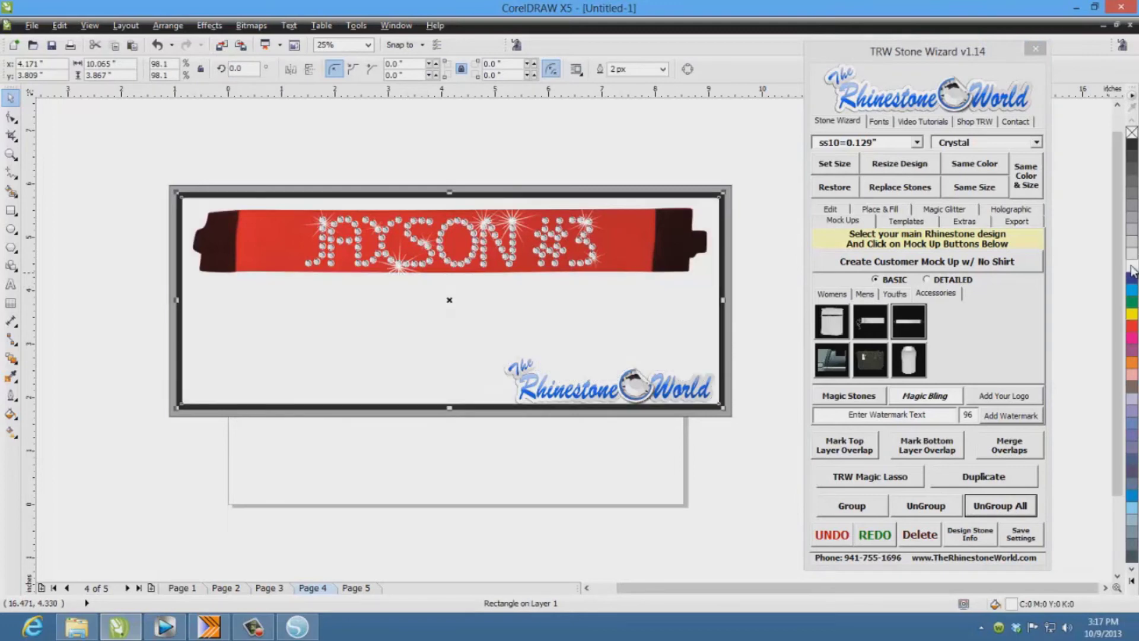
click(1131, 216)
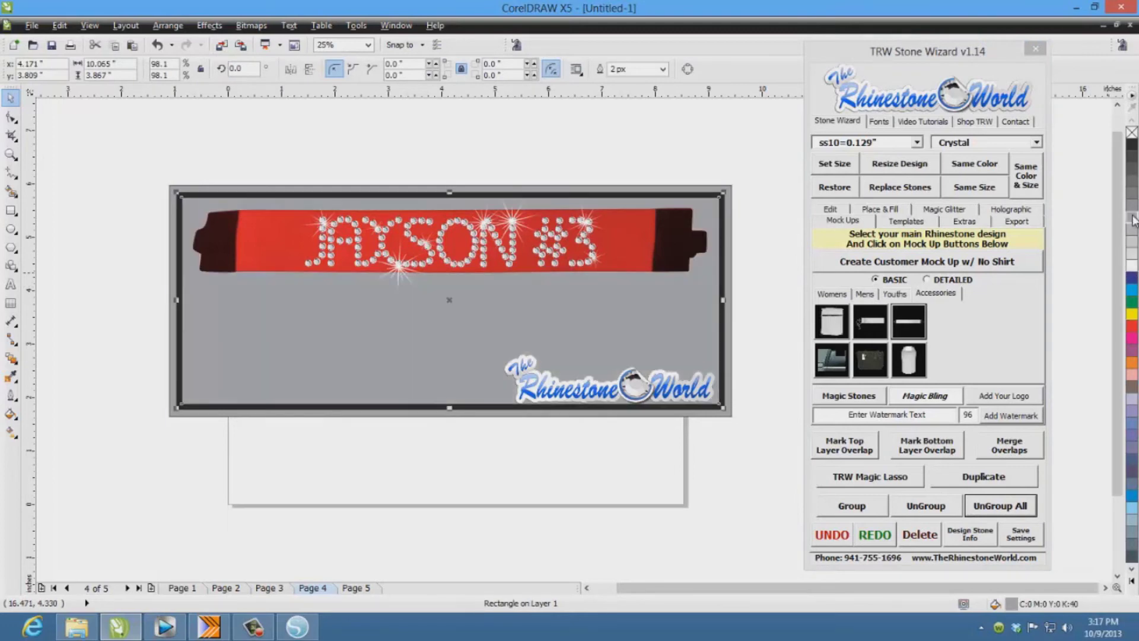
click(743, 138)
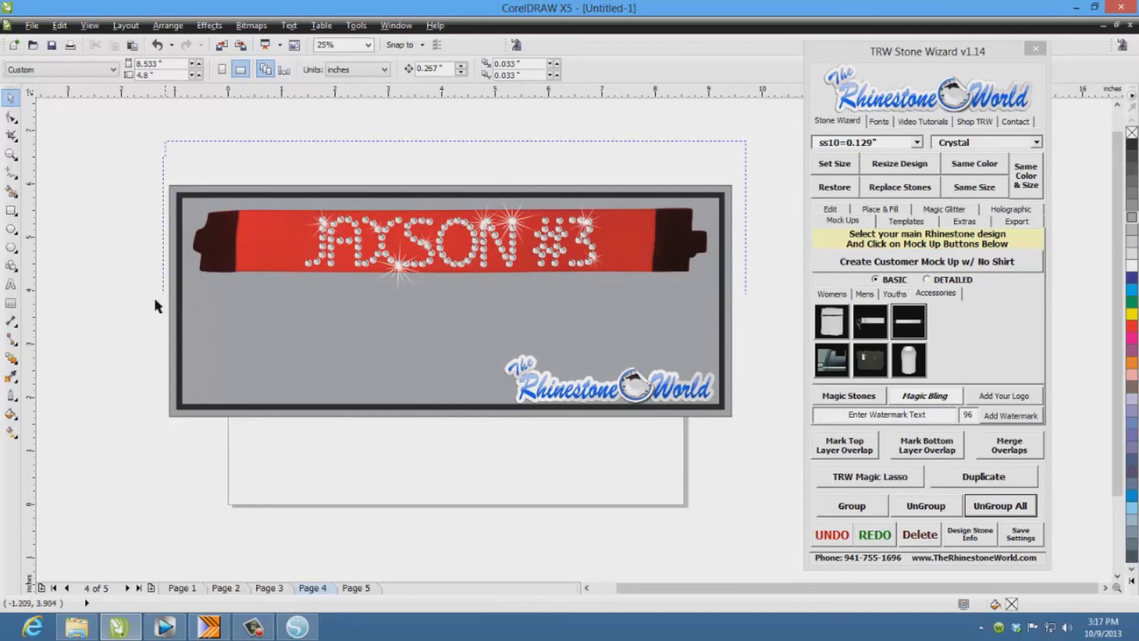
Move The Rhinestone World logo straight up, closer beneath the headband, to a vertical position of about 3.43 inches
drag(155, 305, 620, 157)
click(602, 389)
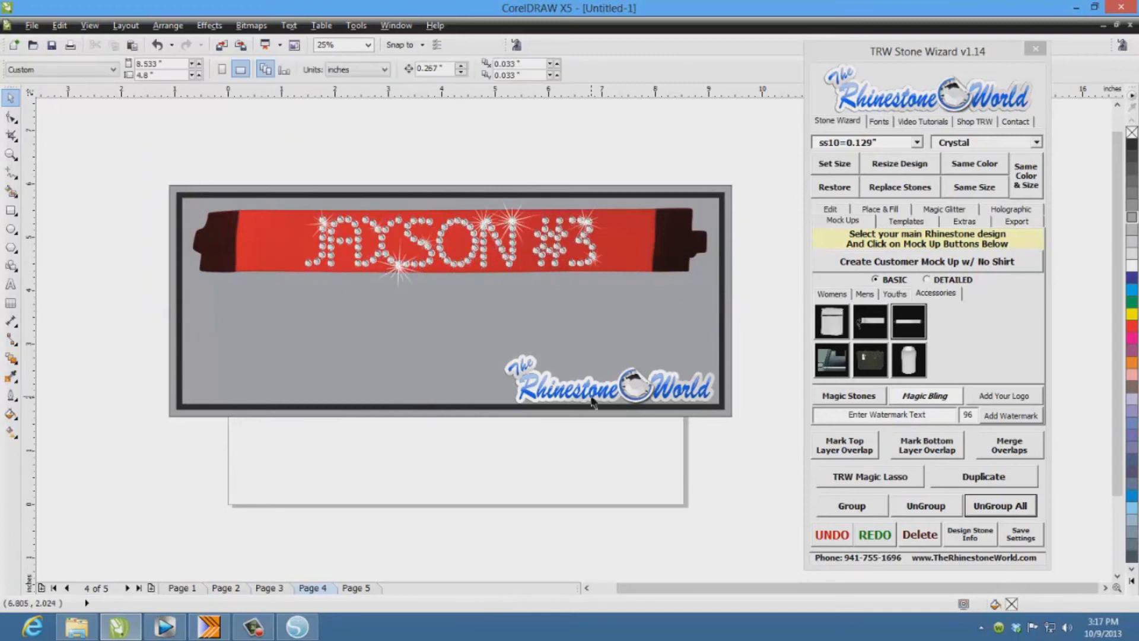
drag(601, 388, 598, 329)
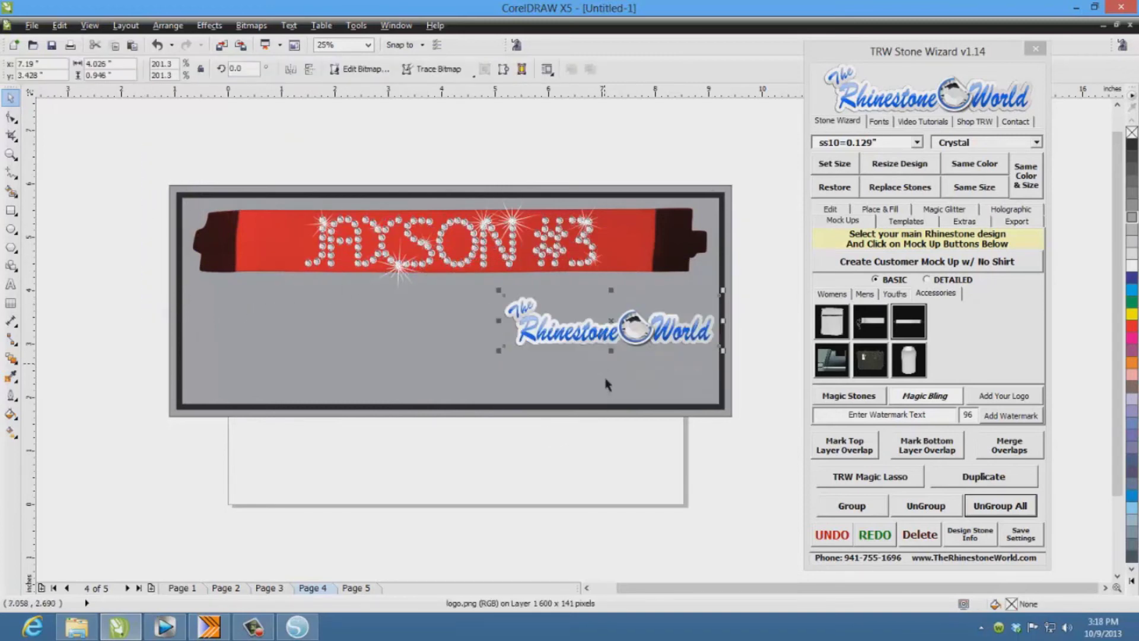
click(652, 417)
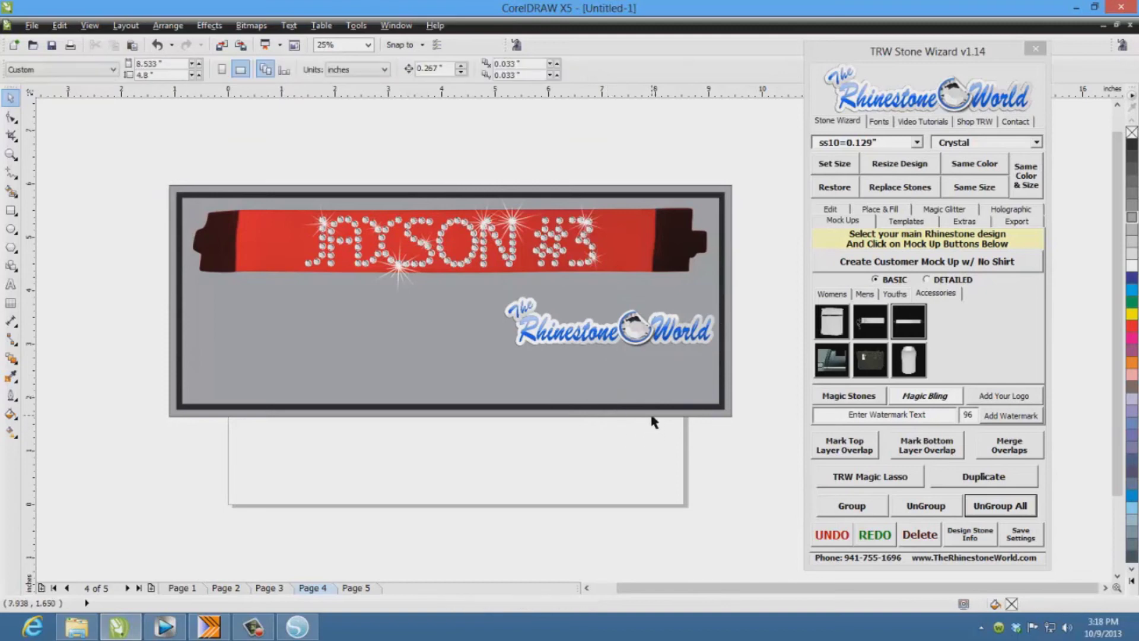
Shorten the mock-up's nested background and border rectangles from below to just under the logo, making the outermost about 3.35 inches tall
click(617, 395)
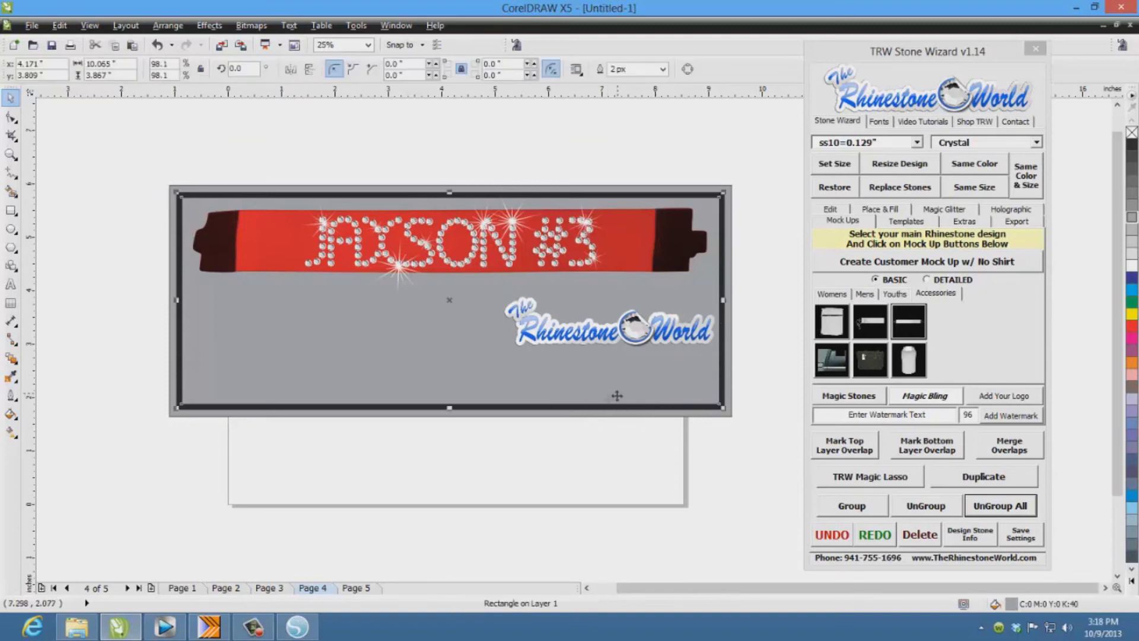
drag(450, 408, 449, 360)
click(455, 404)
drag(450, 412, 450, 359)
click(454, 414)
drag(450, 418, 448, 369)
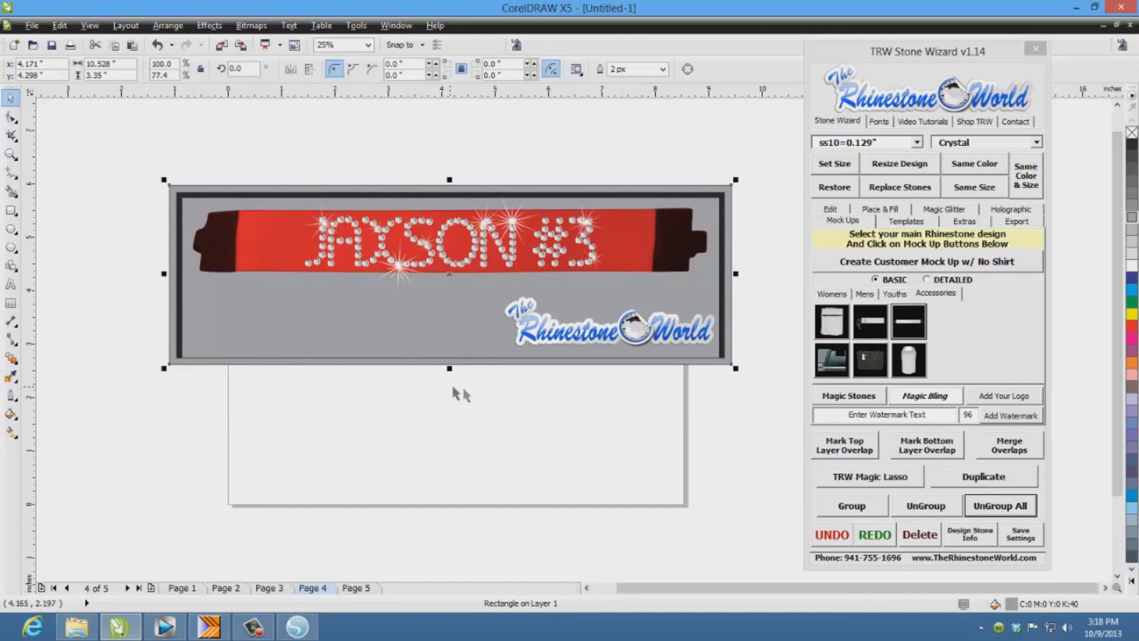
click(462, 385)
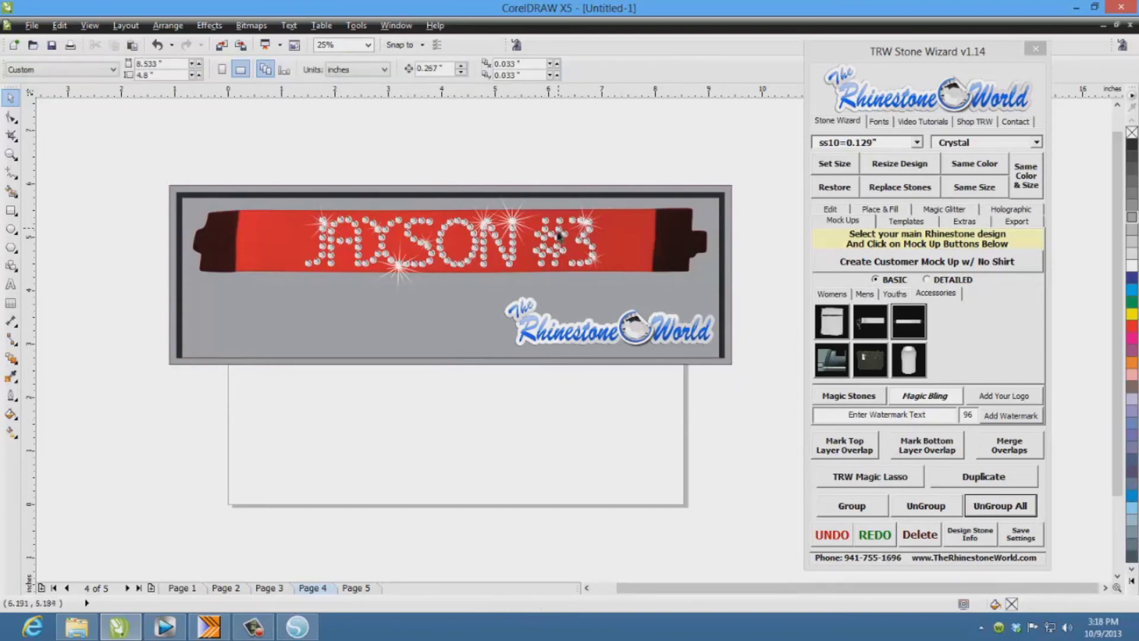
scroll(559, 237, up, 1)
scroll(506, 259, down, 1)
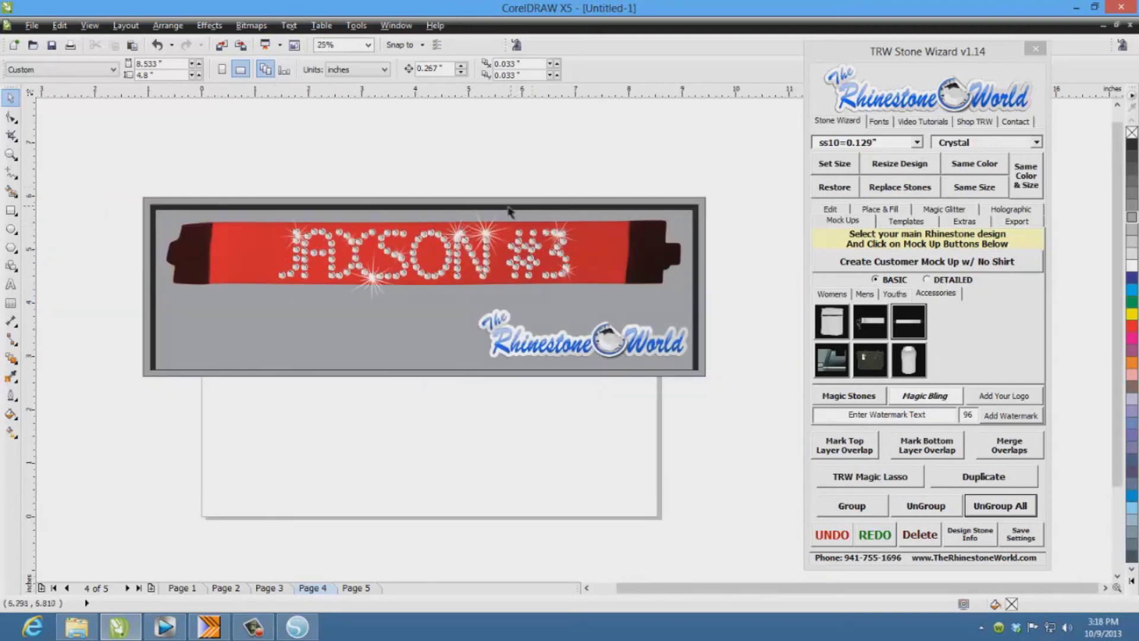
scroll(497, 248, down, 1)
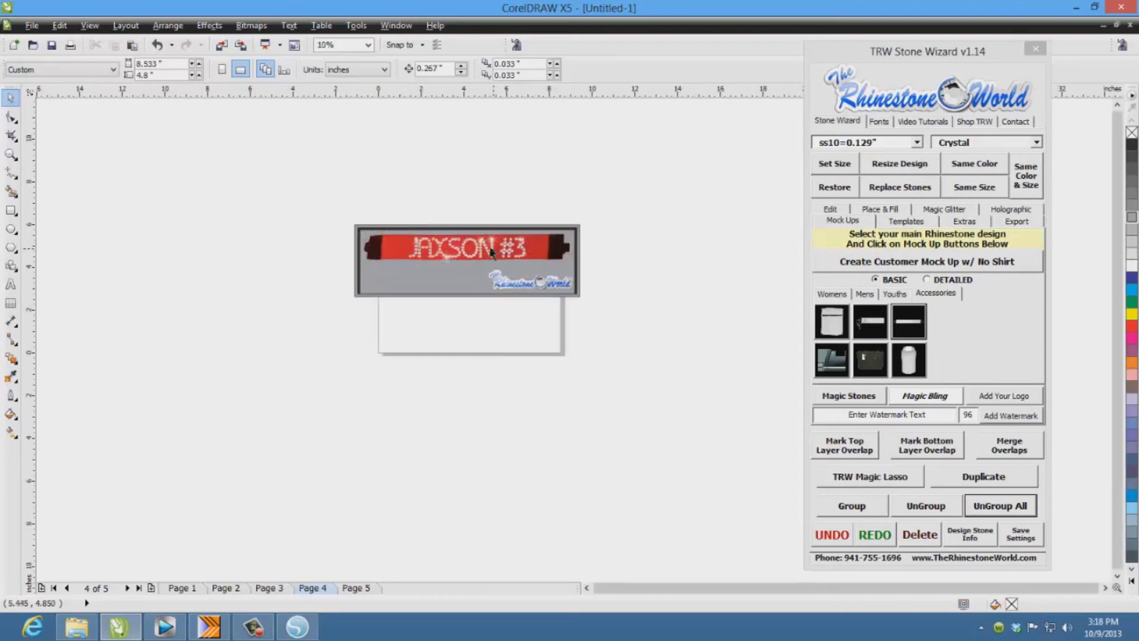
scroll(492, 251, up, 1)
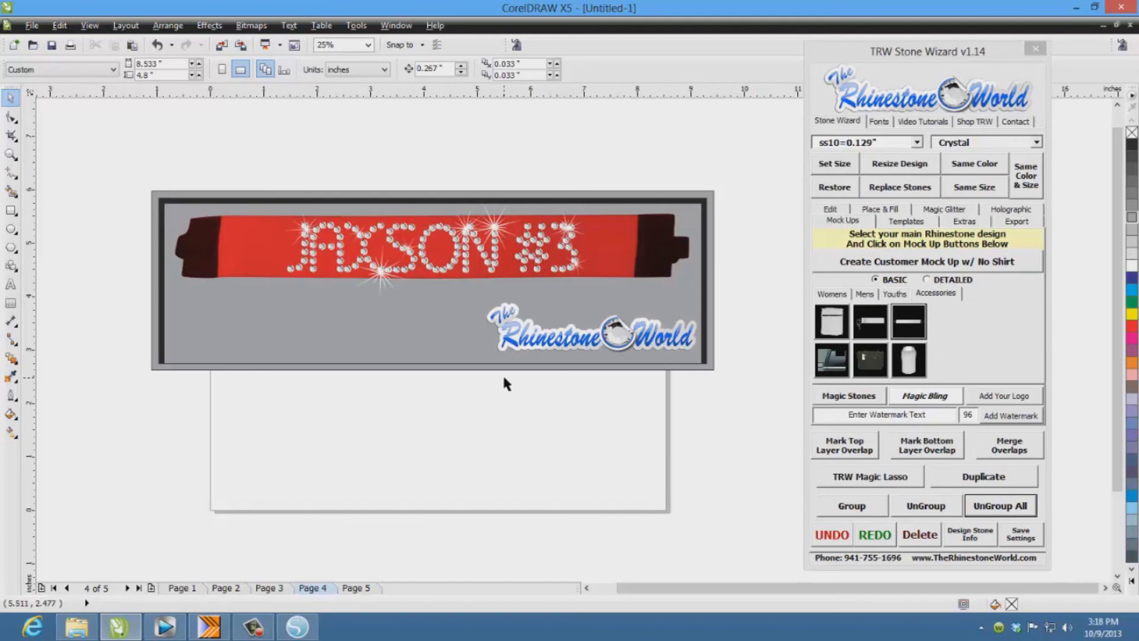
Switch to Silhouette Studio and send the alphabet-and-number rhinestone template to the cutter
click(1076, 8)
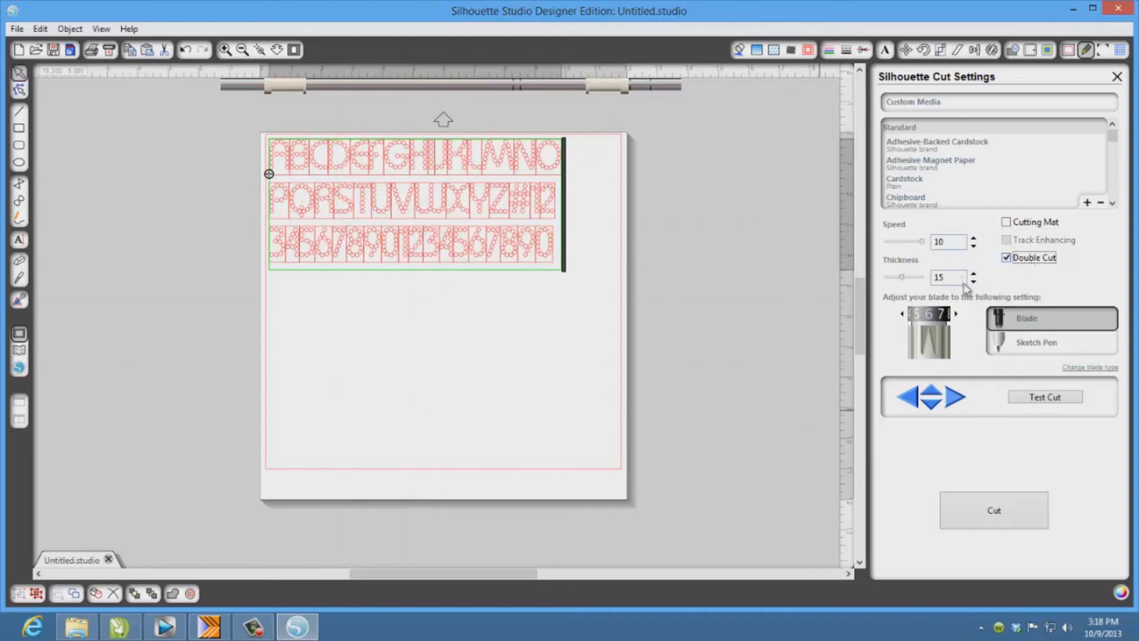
click(994, 514)
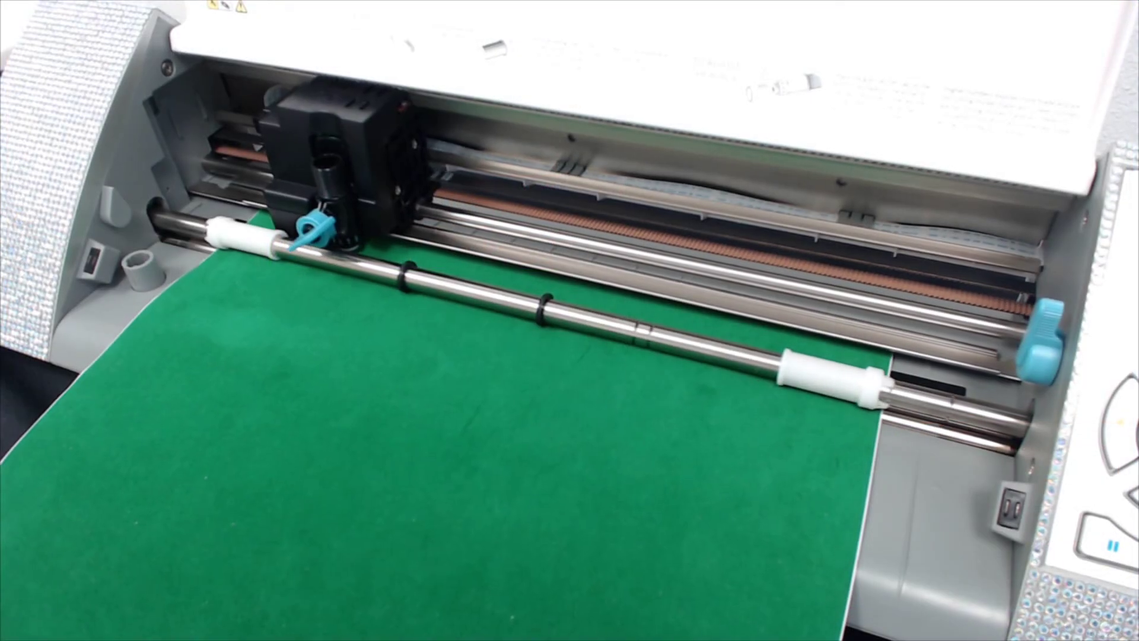